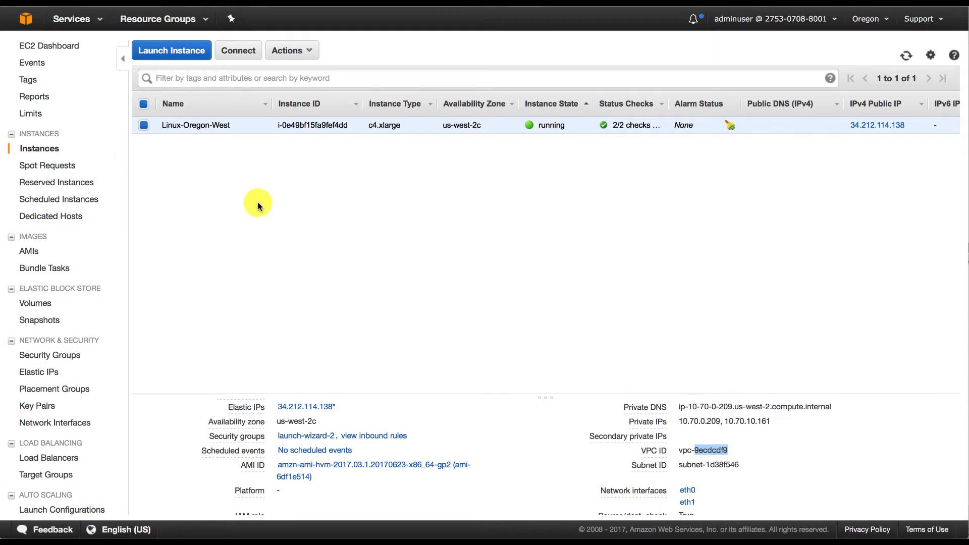
Step: Compare the VPC ID of the Linux-Oregon-West instance with those of Spoke-VPC-West and the gateway Spoke-VGW-West
{"action": "left_click", "coordinate": [365, 129]}
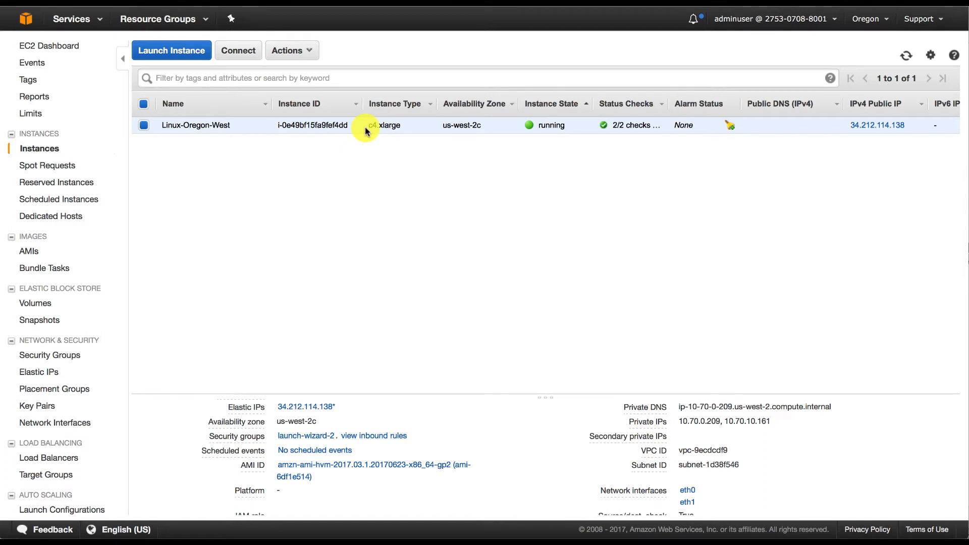
{"action": "double_click", "coordinate": [709, 450]}
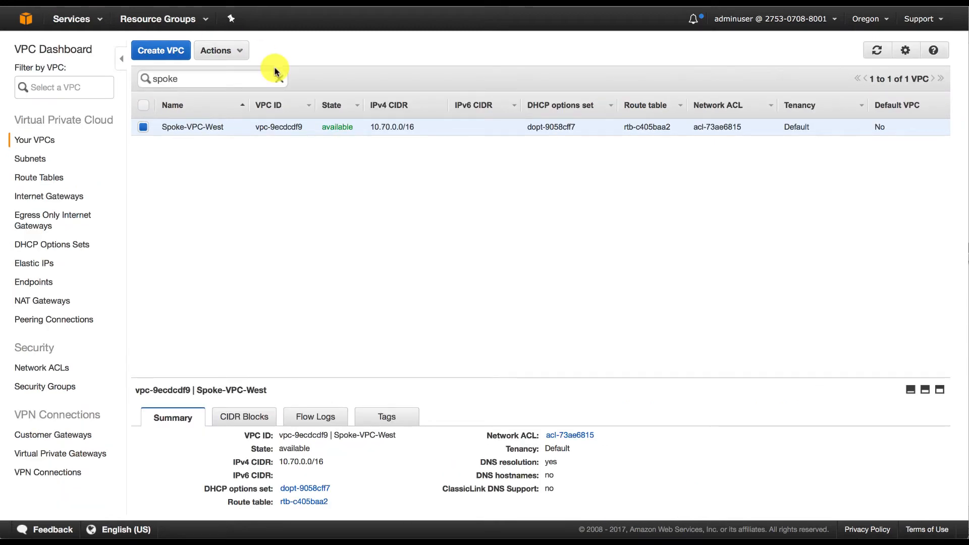
{"action": "double_click", "coordinate": [280, 122]}
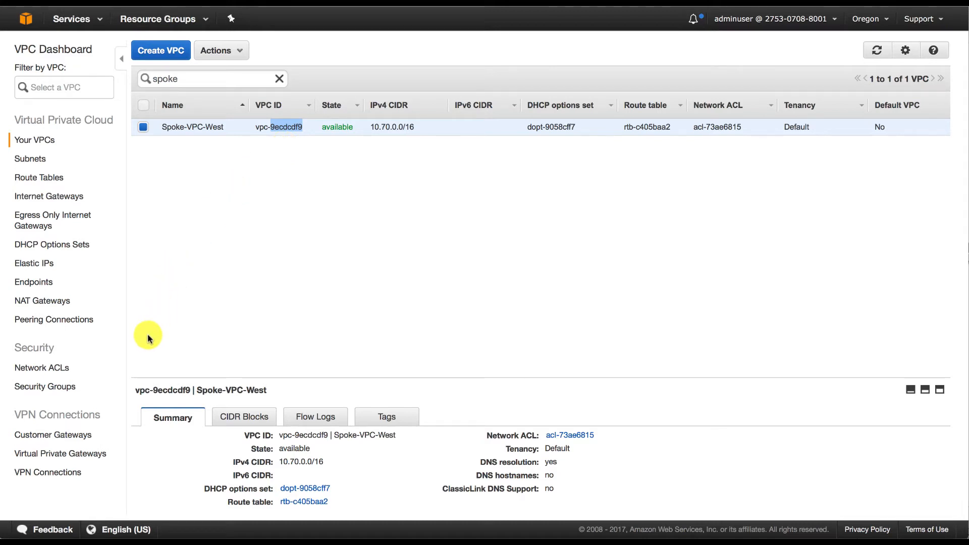
{"action": "left_click", "coordinate": [77, 453]}
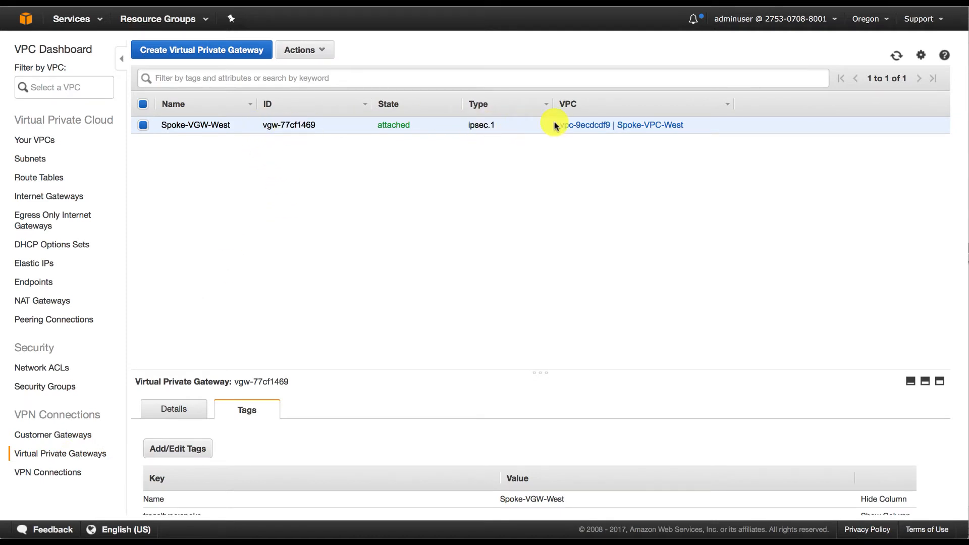
{"action": "left_click_drag", "start_coordinate": [557, 125], "coordinate": [611, 125]}
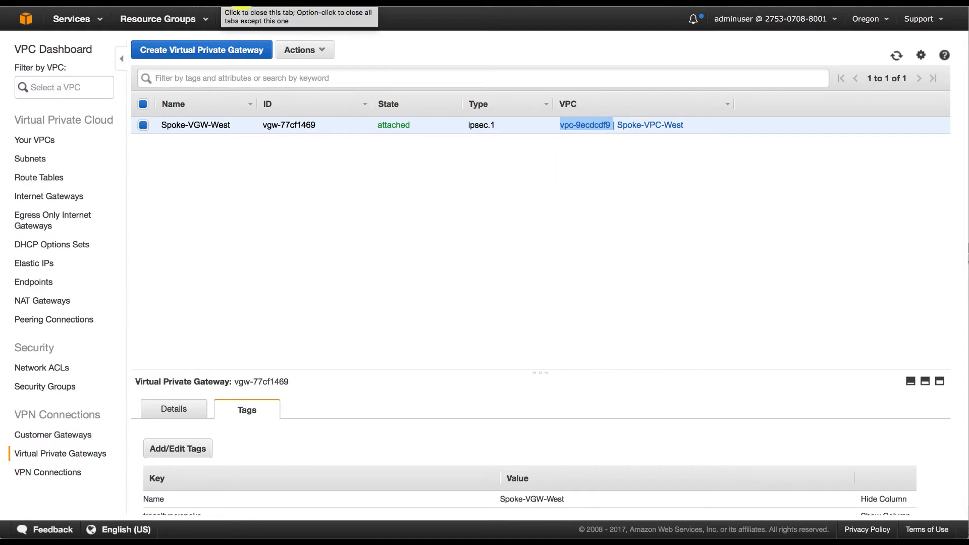
Step: In the N. Virginia region, compare the VPC ID of Linux-Virginia-East with those of Spoke-VPC-East and its attached virtual private gateway
{"action": "left_click", "coordinate": [243, 3]}
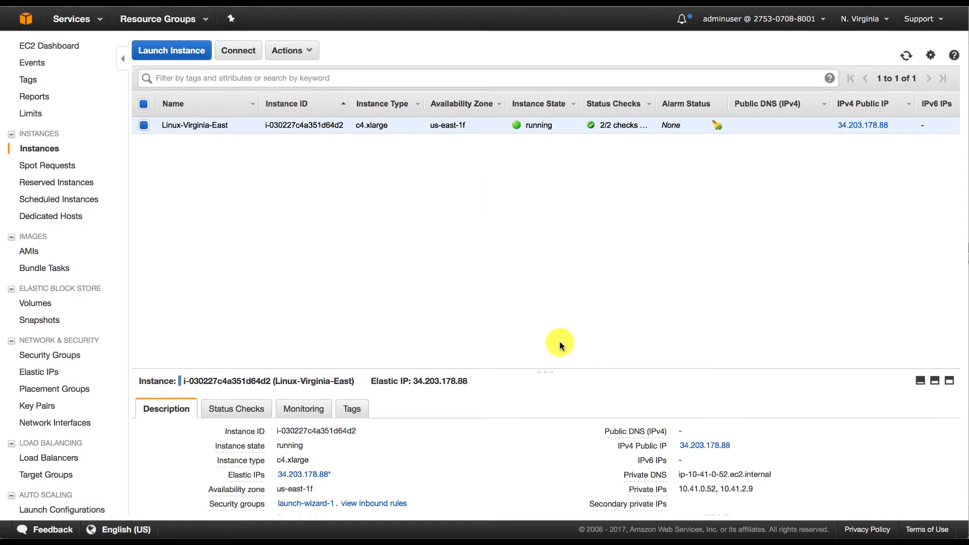
{"action": "scroll", "coordinate": [588, 457], "scroll_direction": "down", "scroll_amount": 2}
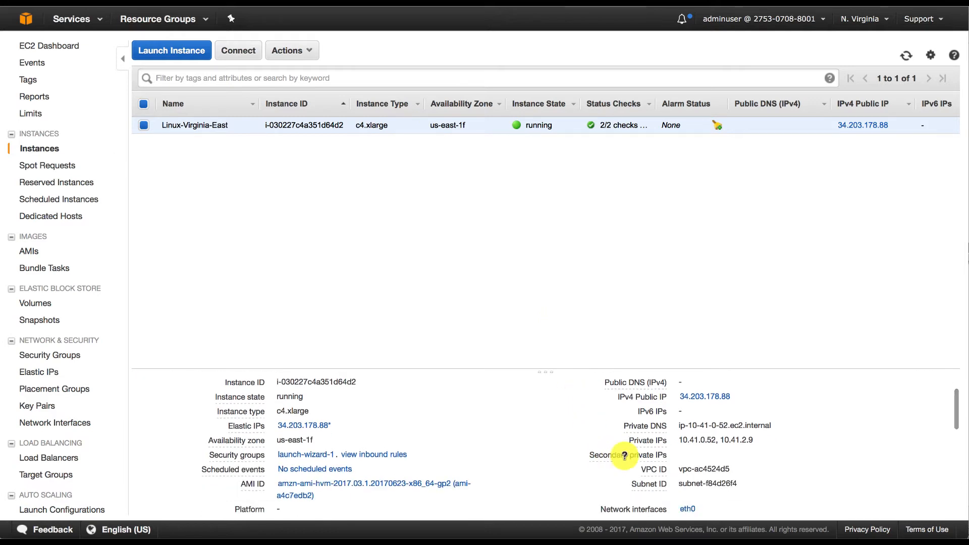
{"action": "double_click", "coordinate": [708, 469]}
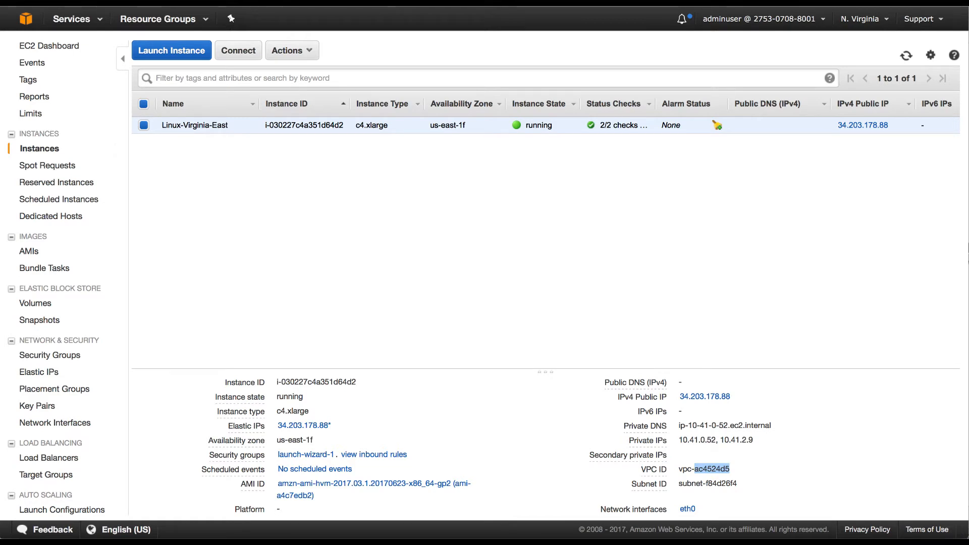
{"action": "left_click", "coordinate": [194, 3]}
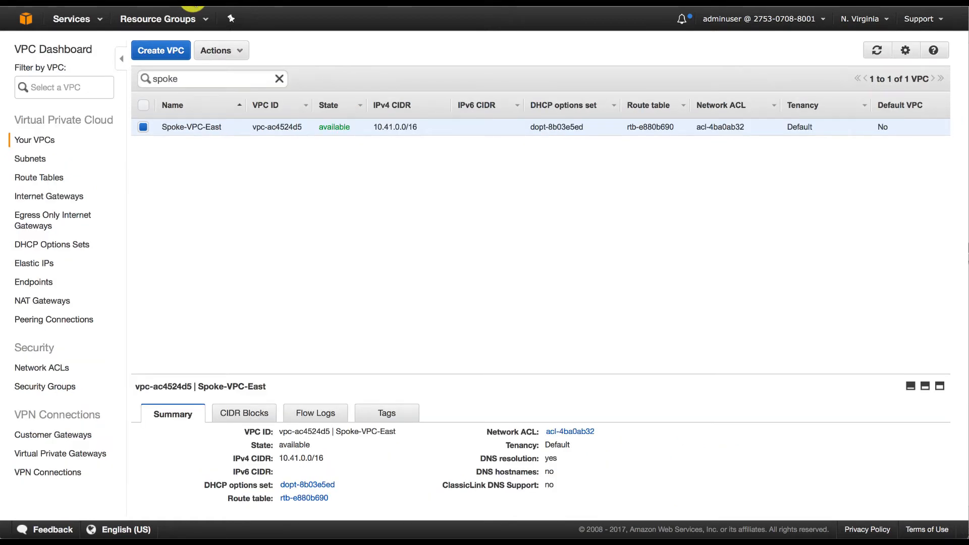
{"action": "double_click", "coordinate": [278, 125]}
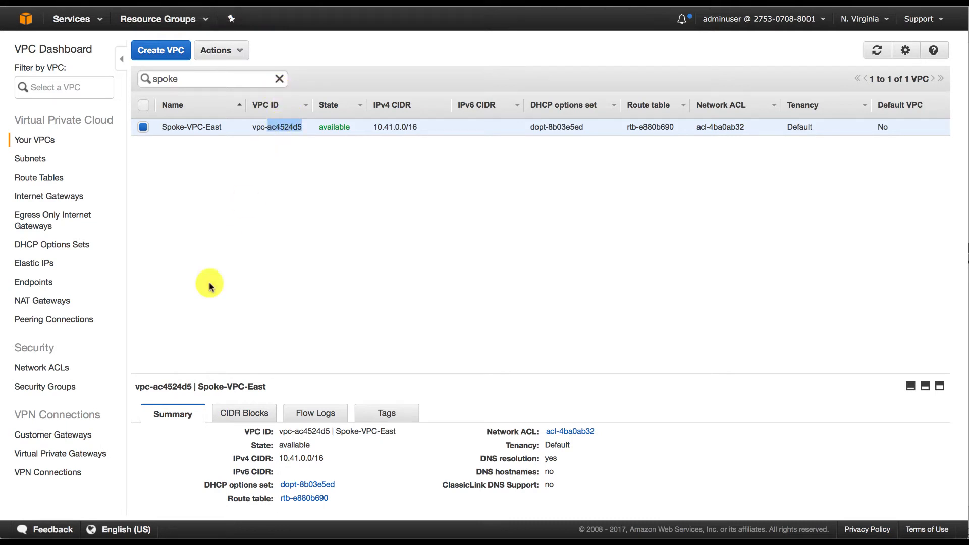
{"action": "left_click", "coordinate": [74, 454]}
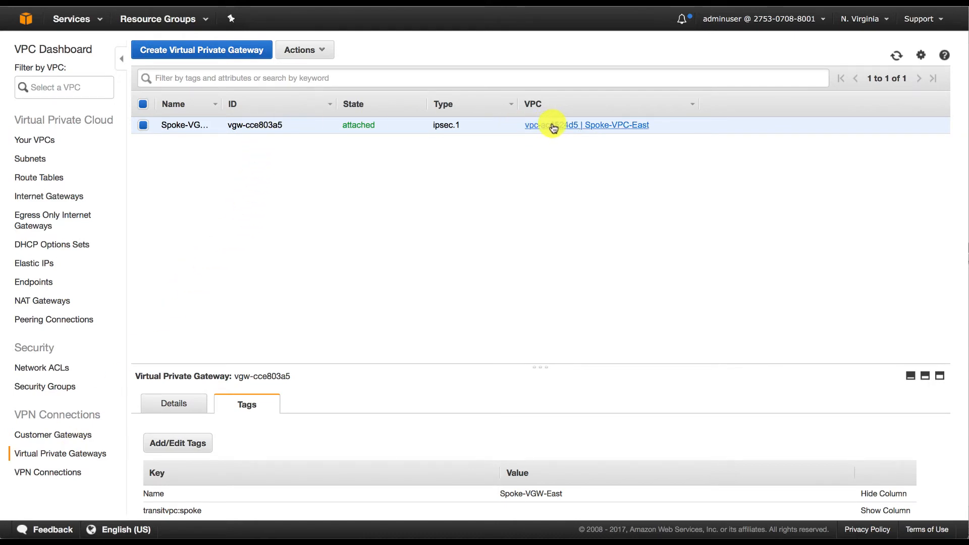
{"action": "left_click_drag", "start_coordinate": [520, 126], "coordinate": [578, 125]}
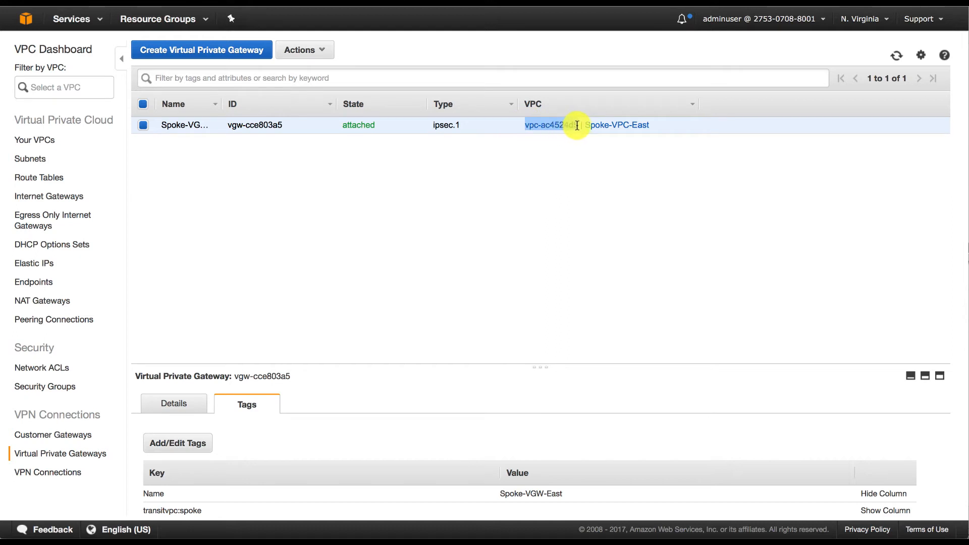
{"action": "left_click", "coordinate": [575, 160]}
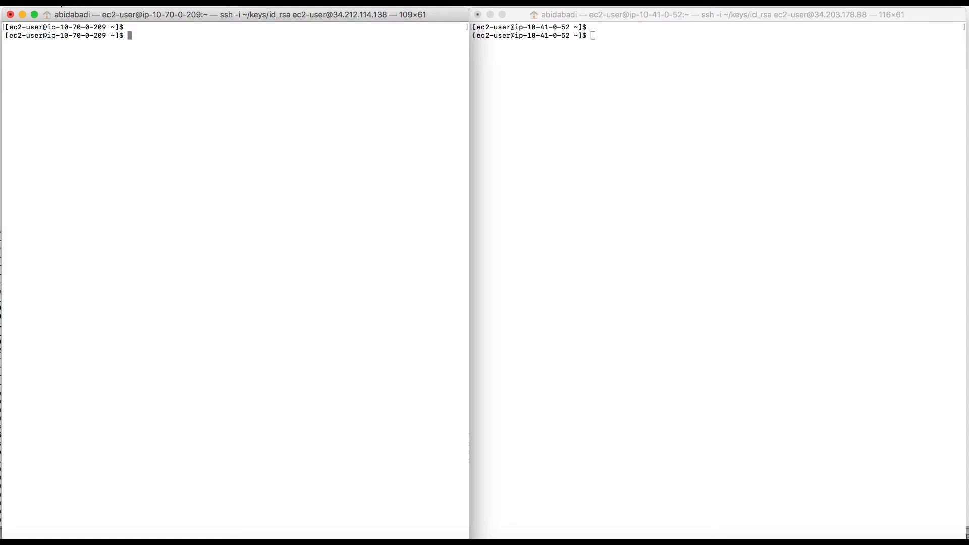
Step: In the terminal, run ifconfig on both the Oregon and Virginia instances to list their network interfaces
{"action": "type", "text": "ifconfig"}
{"action": "key", "text": "Return"}
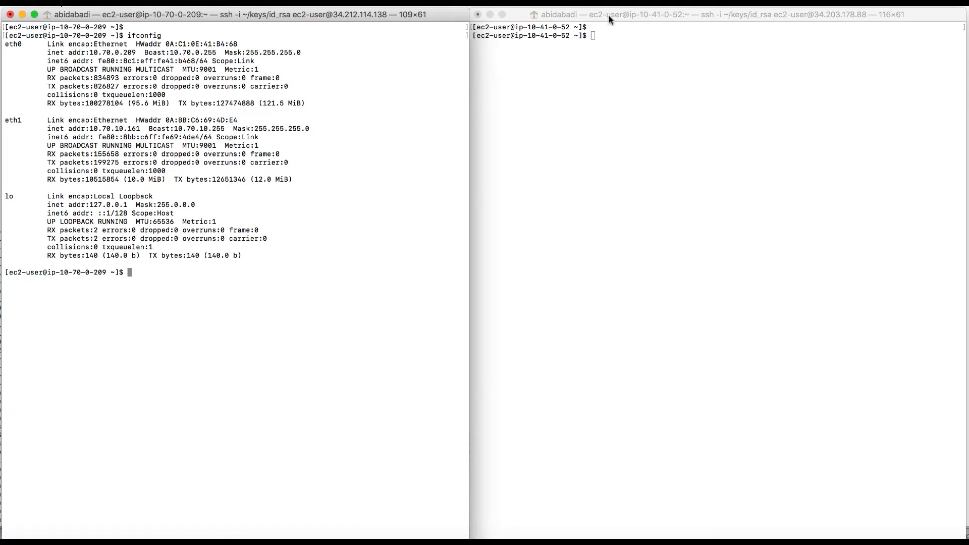
{"action": "left_click", "coordinate": [608, 38]}
{"action": "type", "text": "ifconfig"}
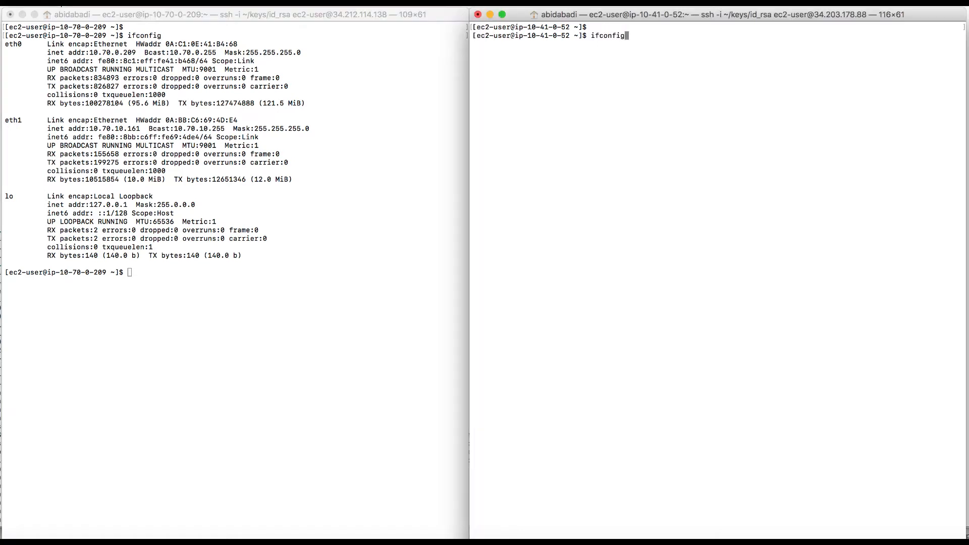
{"action": "key", "text": "Return"}
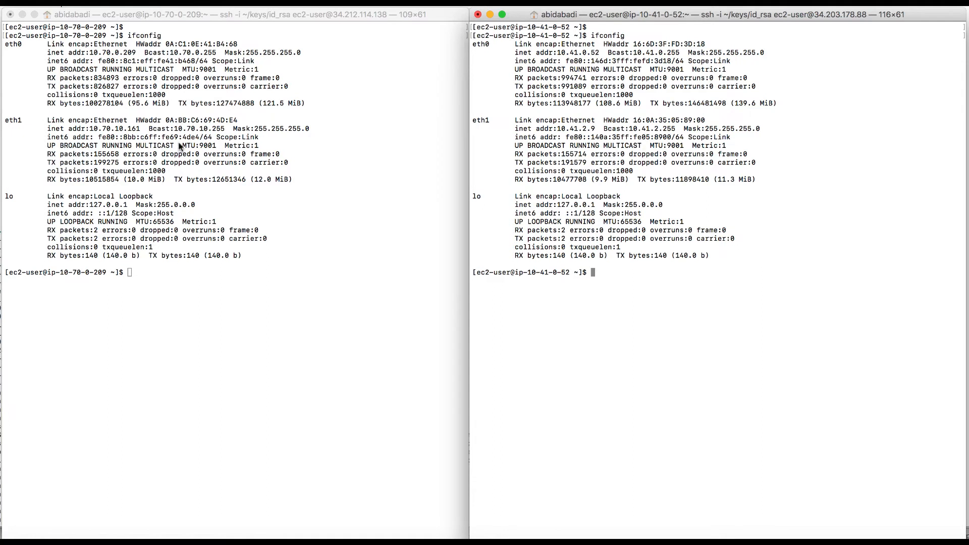
Step: Run route -n on the Oregon instance and highlight the 10.41.0.0 route in its routing table
{"action": "left_click", "coordinate": [187, 224]}
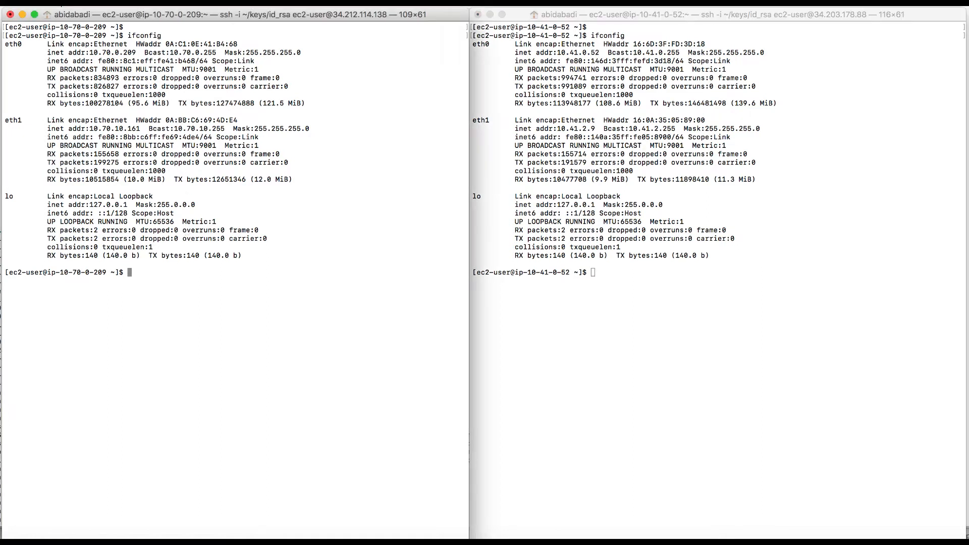
{"action": "type", "text": "route -n"}
{"action": "key", "text": "Return"}
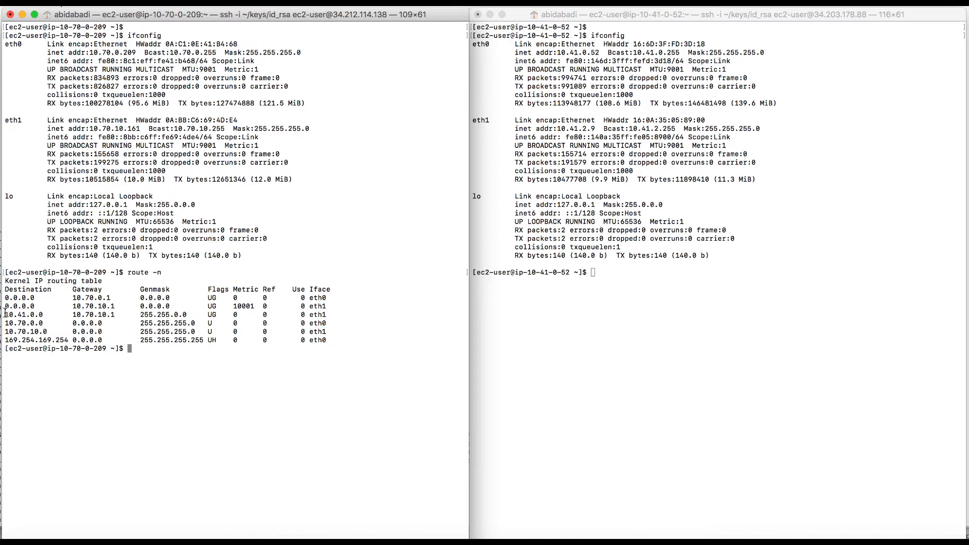
{"action": "left_click_drag", "start_coordinate": [4, 312], "coordinate": [331, 314]}
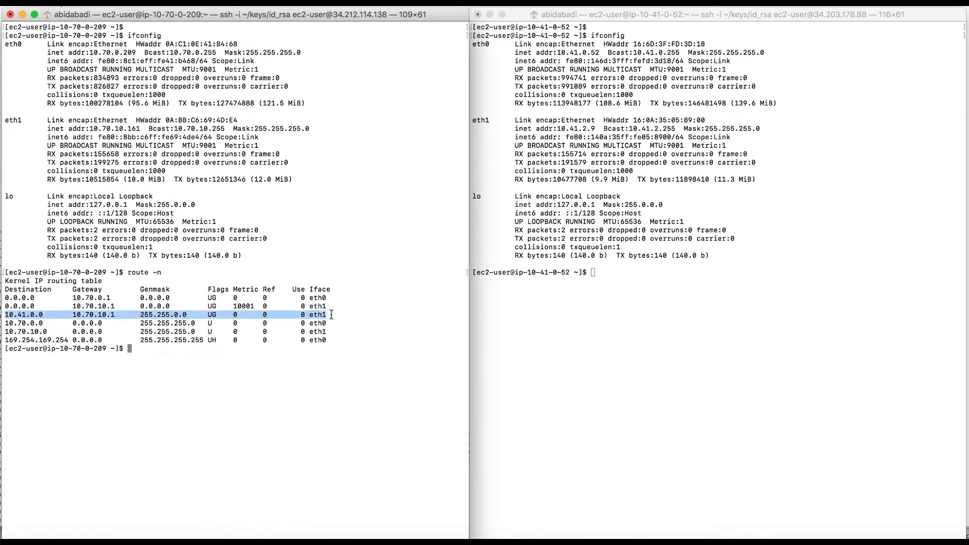
Step: Run route -n on the Virginia instance and highlight the 10.70.0.0 route in its routing table
{"action": "left_click", "coordinate": [629, 272]}
{"action": "type", "text": "rou"}
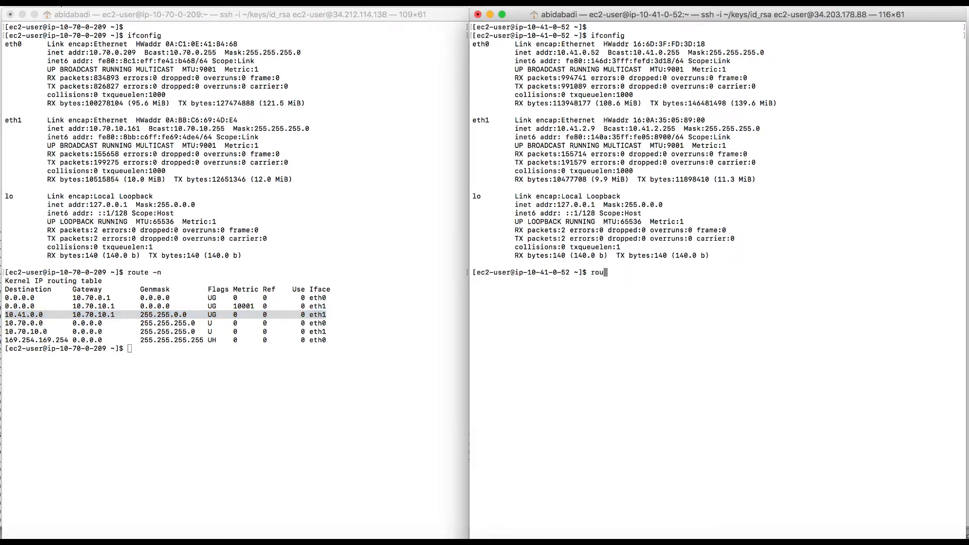
{"action": "type", "text": "te -n"}
{"action": "key", "text": "Return"}
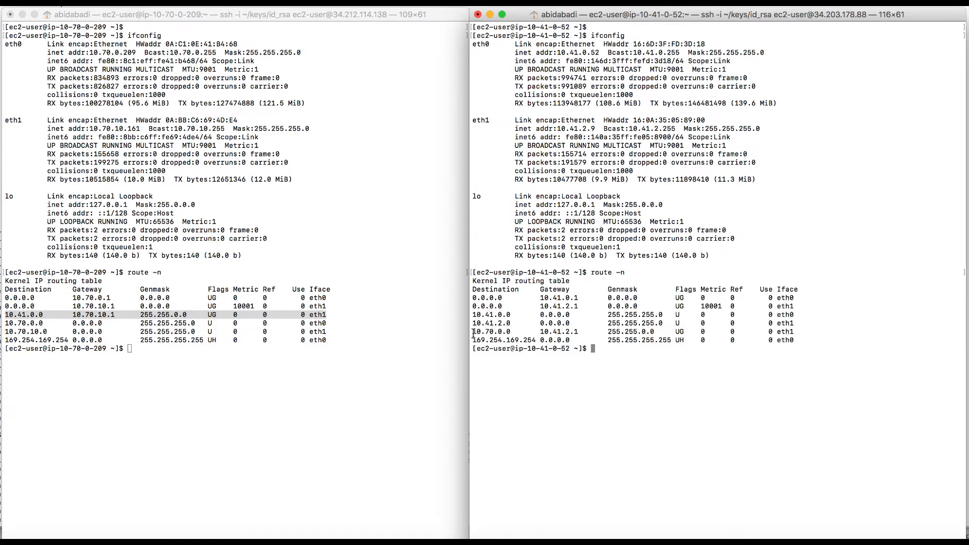
{"action": "left_click_drag", "start_coordinate": [472, 332], "coordinate": [797, 329]}
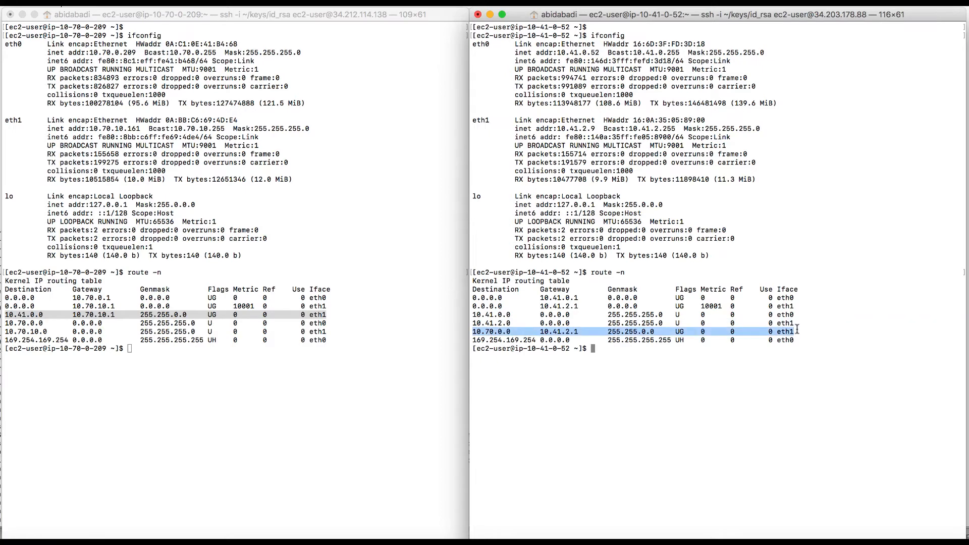
{"action": "left_click", "coordinate": [772, 377]}
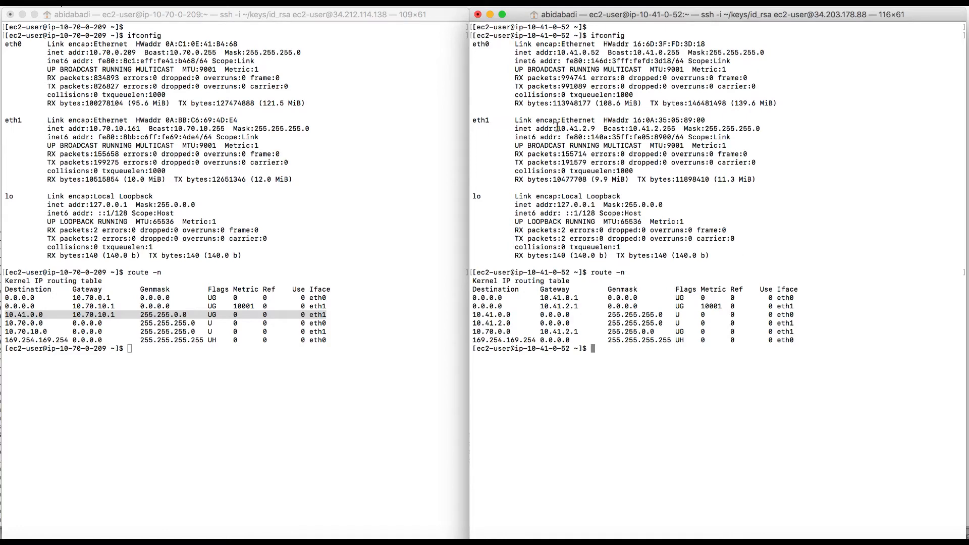
Step: Copy the Virginia instance's eth1 address, 10.41.2.9, and ping it from the Oregon instance
{"action": "left_click_drag", "start_coordinate": [557, 129], "coordinate": [594, 128]}
{"action": "key", "text": "super+c"}
{"action": "left_click", "coordinate": [203, 354]}
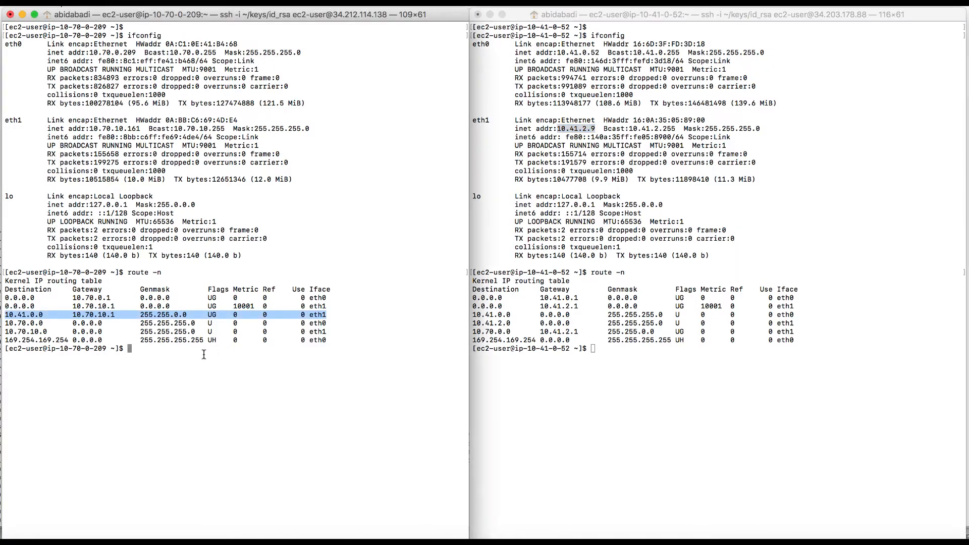
{"action": "type", "text": "ping"}
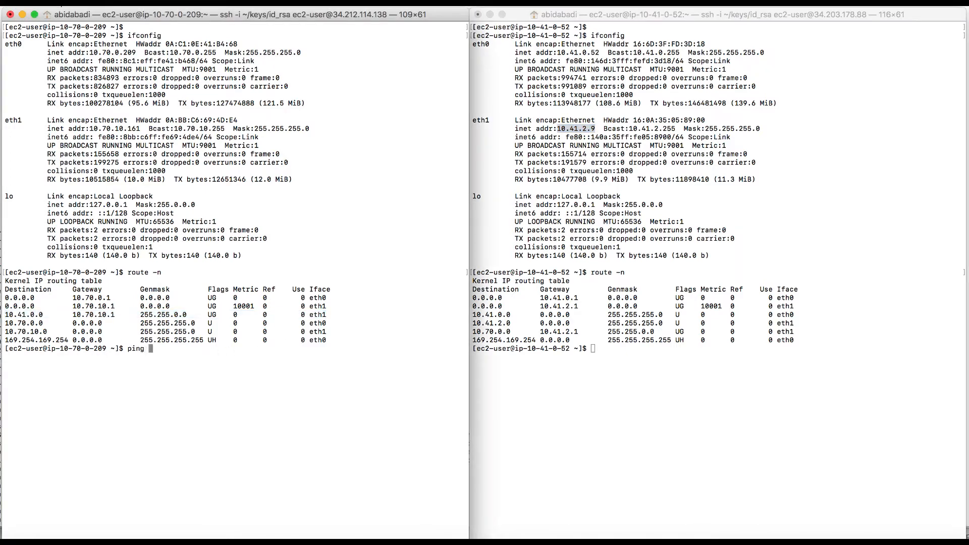
{"action": "key", "text": "super+v"}
{"action": "key", "text": "Return"}
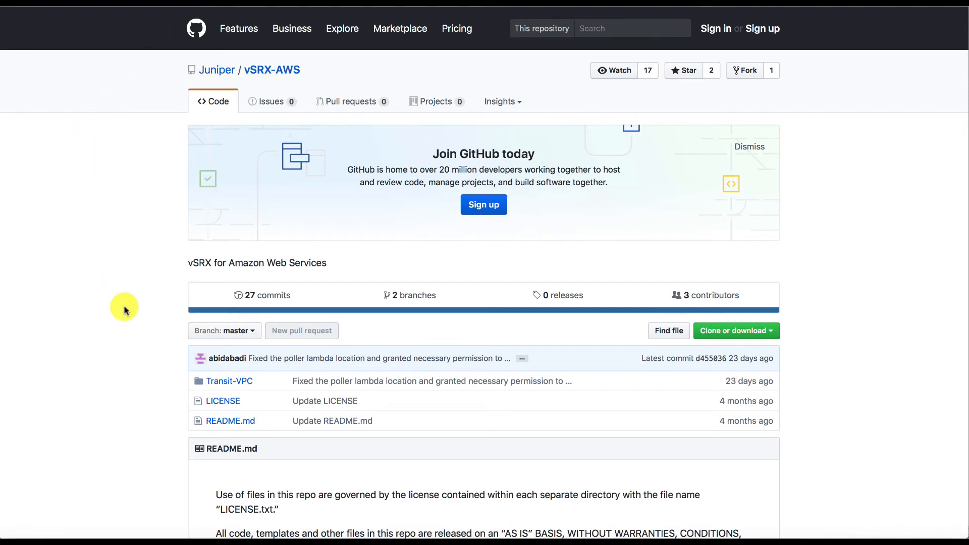
Step: In Juniper's vSRX-AWS GitHub repository, open the primary account template inside the Transit-VPC folder
{"action": "left_click", "coordinate": [219, 380]}
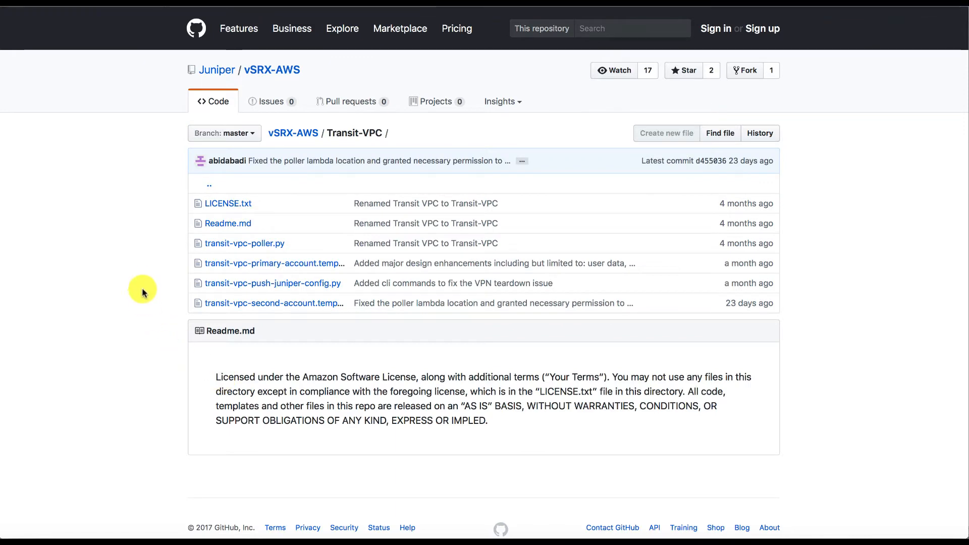
{"action": "left_click", "coordinate": [220, 267]}
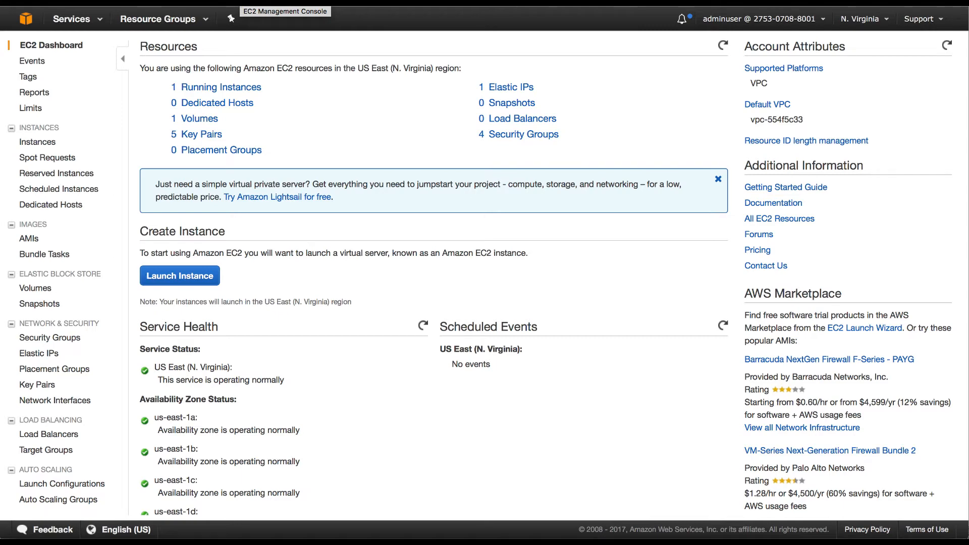
Step: In the AWS console, open the CloudFormation service for N. Virginia and start creating a new stack
{"action": "left_click", "coordinate": [85, 18]}
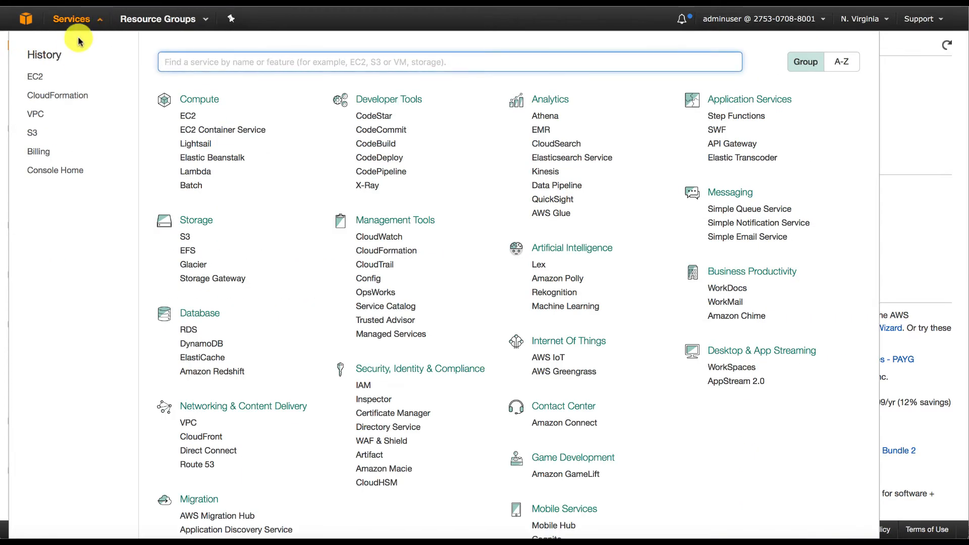
{"action": "left_click", "coordinate": [57, 94]}
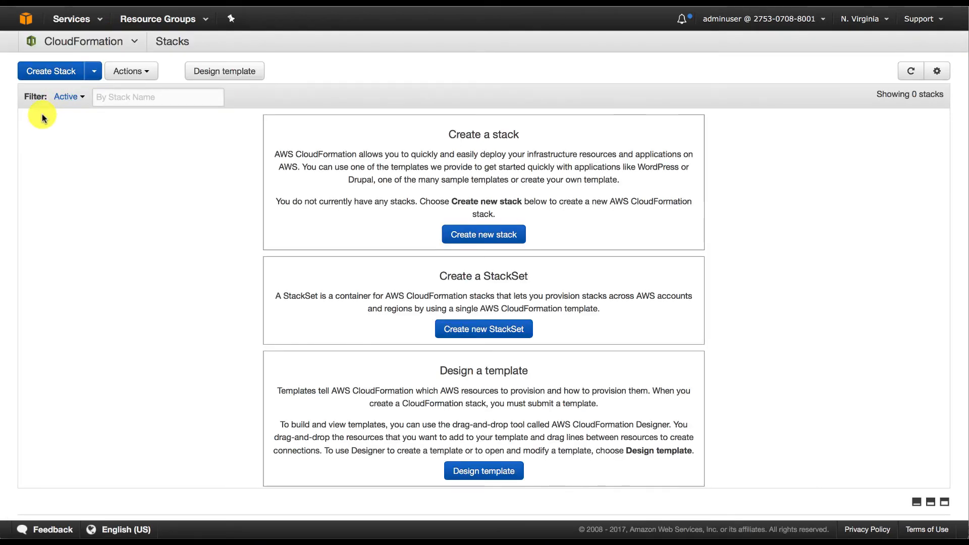
{"action": "left_click", "coordinate": [42, 70]}
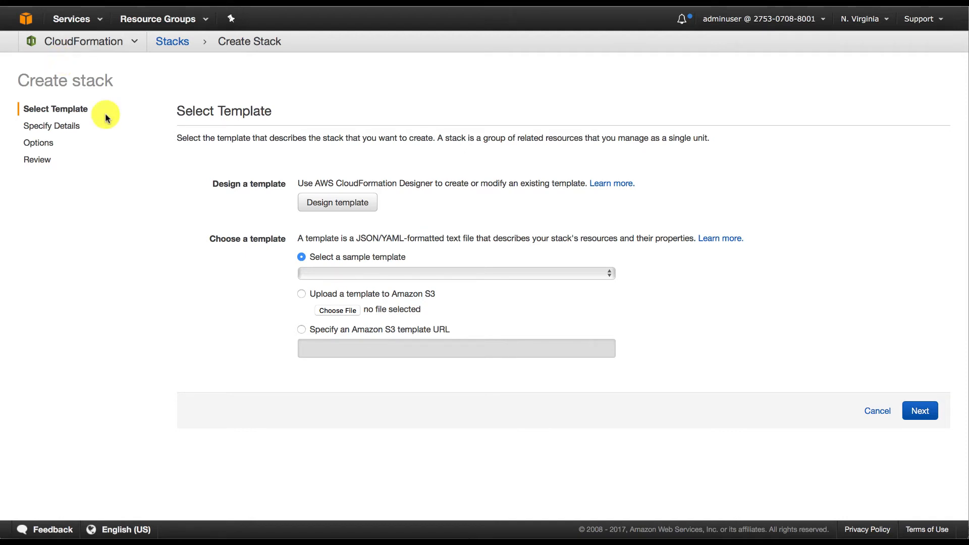
Step: Upload the transit-vpc-primary account template from the tvpc folder to Amazon S3 as the stack's template and proceed to its details
{"action": "left_click", "coordinate": [303, 294]}
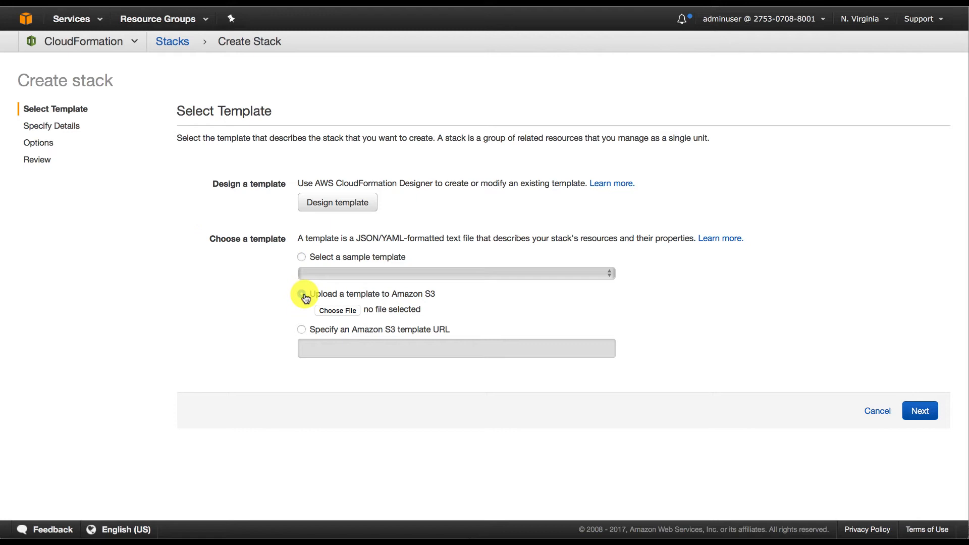
{"action": "left_click", "coordinate": [330, 310]}
{"action": "left_click", "coordinate": [398, 81]}
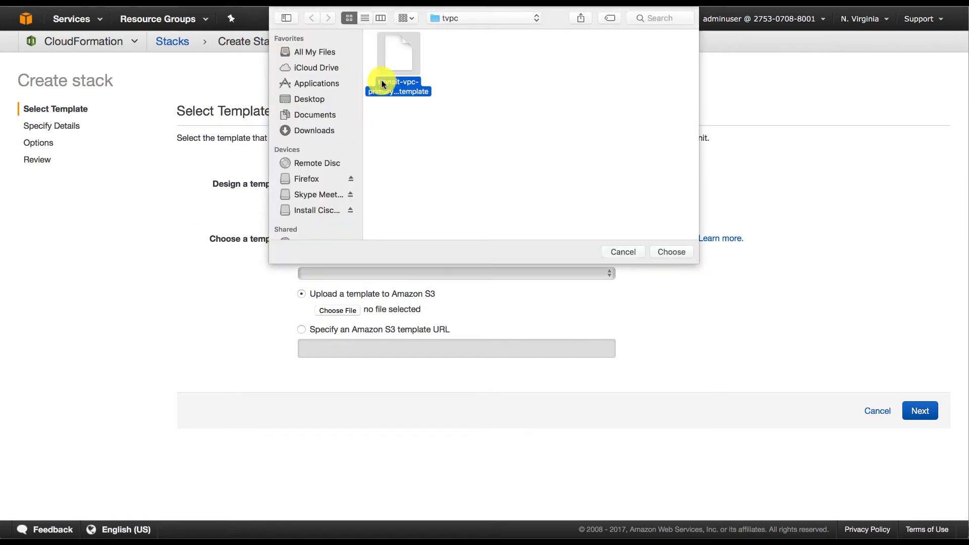
{"action": "left_click", "coordinate": [673, 252]}
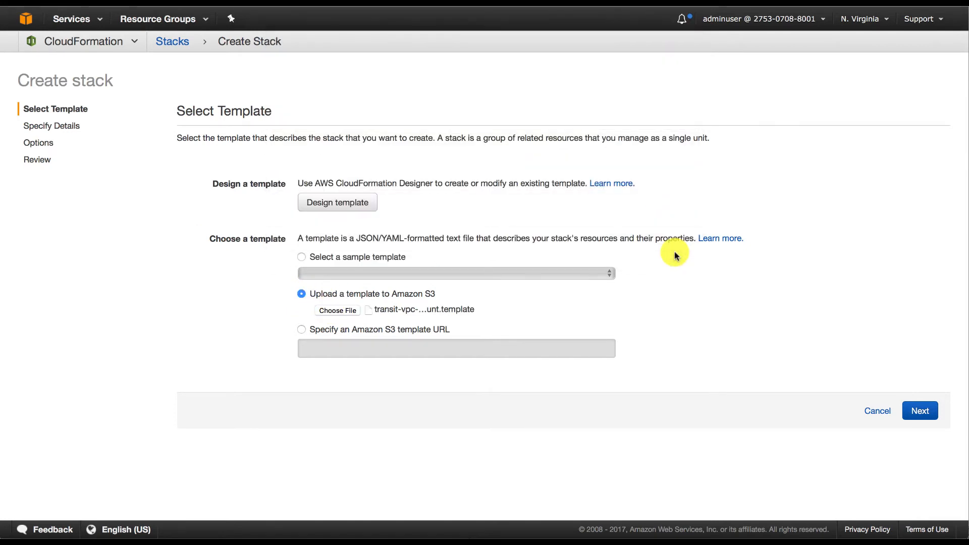
{"action": "left_click", "coordinate": [920, 411]}
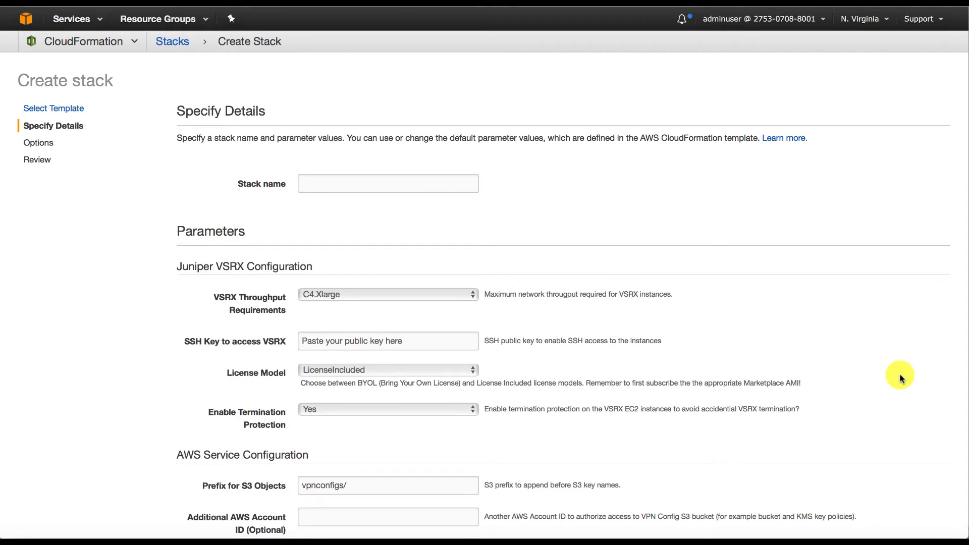
Step: Name the stack juniper-tvpc-stack and select the placeholder text of the SSH key parameter
{"action": "left_click", "coordinate": [440, 181]}
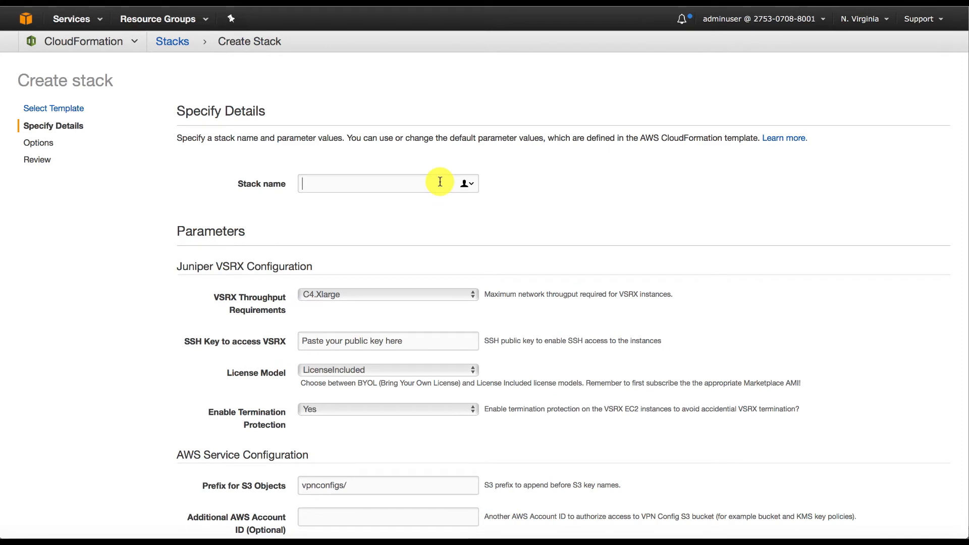
{"action": "type", "text": "juni"}
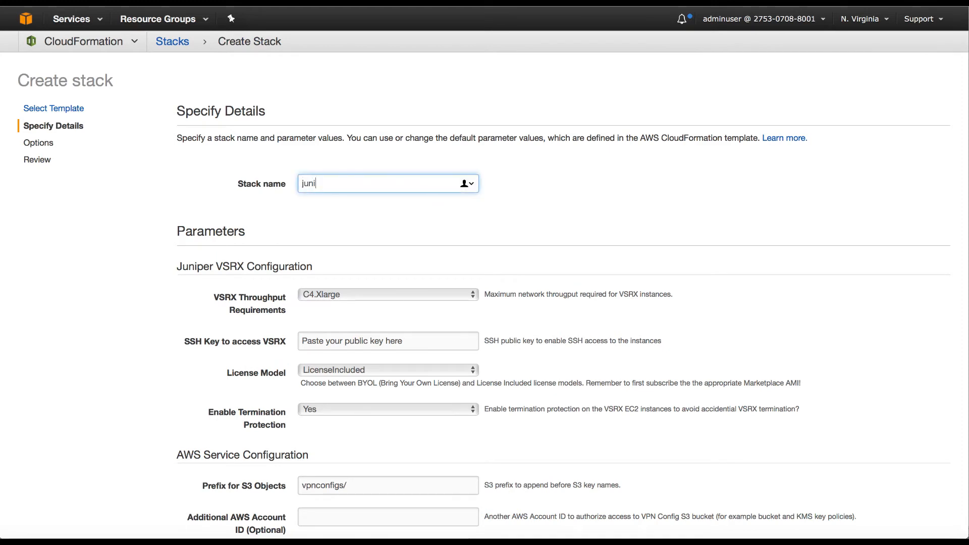
{"action": "type", "text": "per-tvpc-stack"}
{"action": "scroll", "coordinate": [525, 314], "scroll_direction": "down", "scroll_amount": 2}
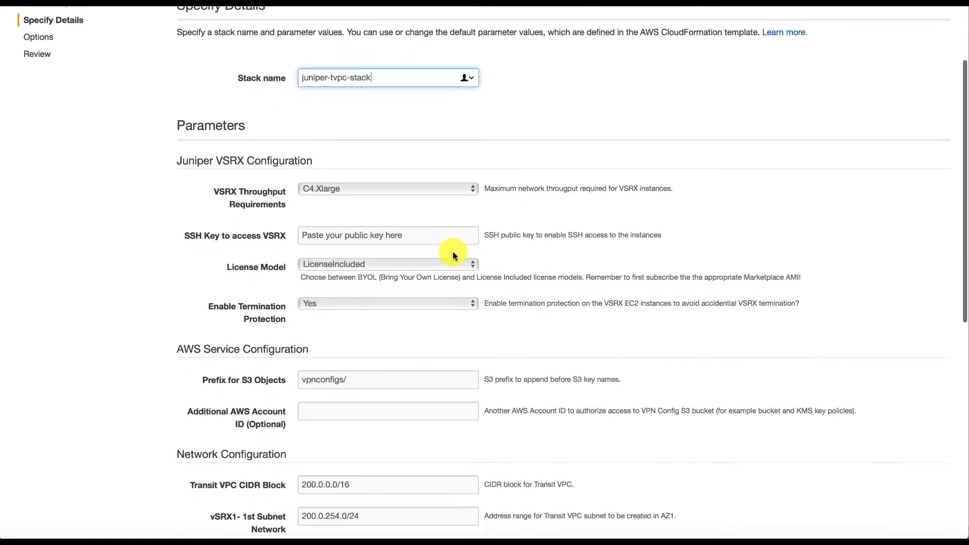
{"action": "triple_click", "coordinate": [438, 238]}
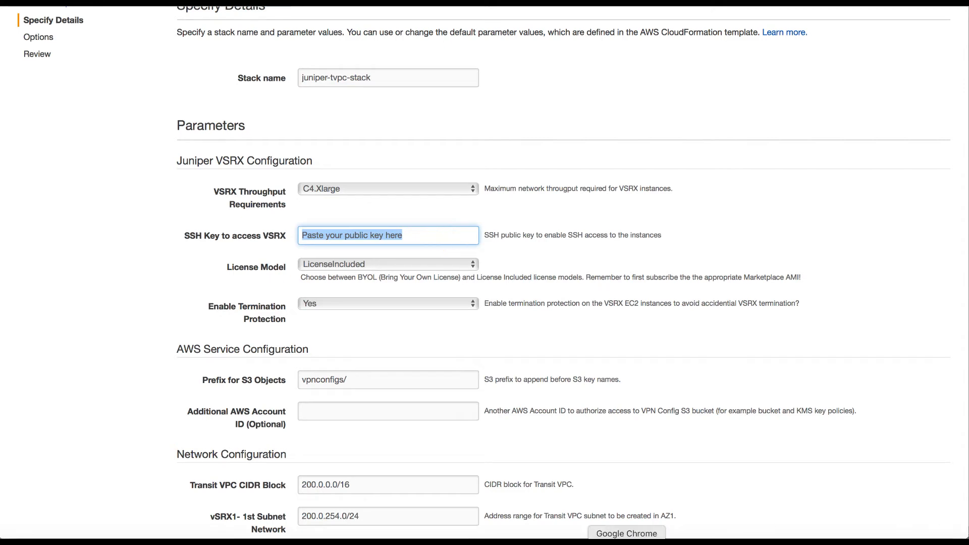
Step: Switch to the terminal and generate an RSA key pair with ssh-keygen, saved as id_rsa in the keys/tvpc folder with an empty passphrase
{"action": "left_click", "coordinate": [553, 542]}
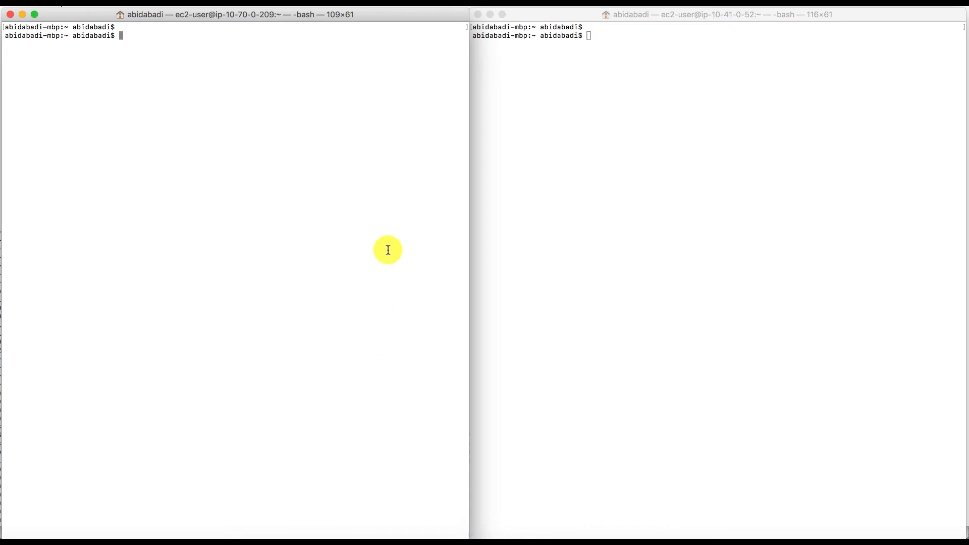
{"action": "type", "text": "ssh-ke"}
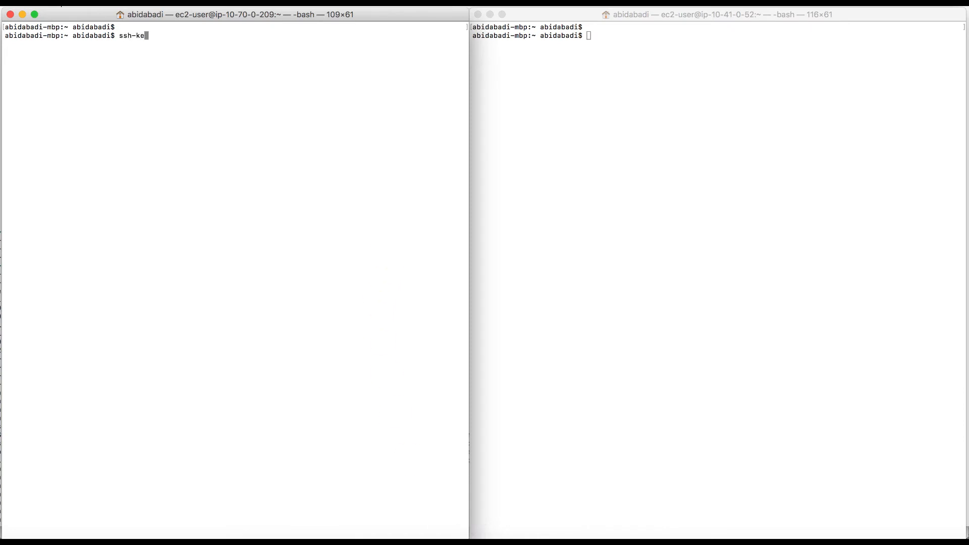
{"action": "type", "text": "ygen"}
{"action": "key", "text": "Return"}
{"action": "key", "text": "super+v"}
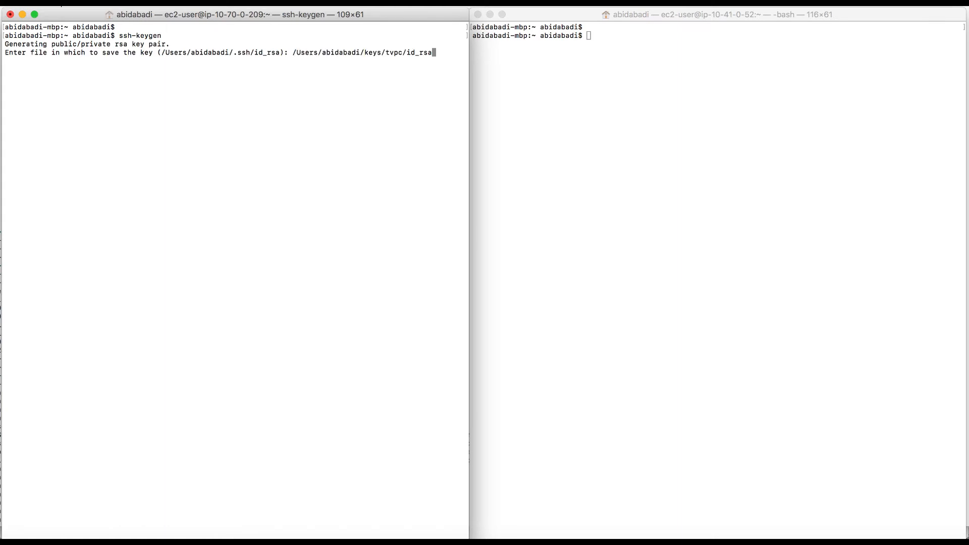
{"action": "key", "text": "Return"}
{"action": "key", "text": "Return"}
{"action": "key", "text": "Return"}
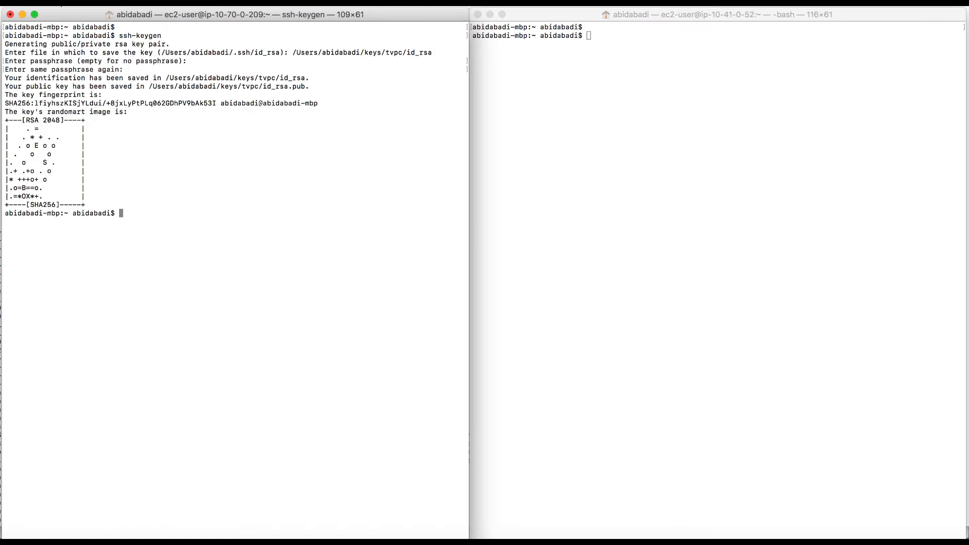
Step: Open the public key file keys/tvpc/id_rsa.pub in vi and copy its entire content
{"action": "key", "text": "Return"}
{"action": "type", "text": "vi"}
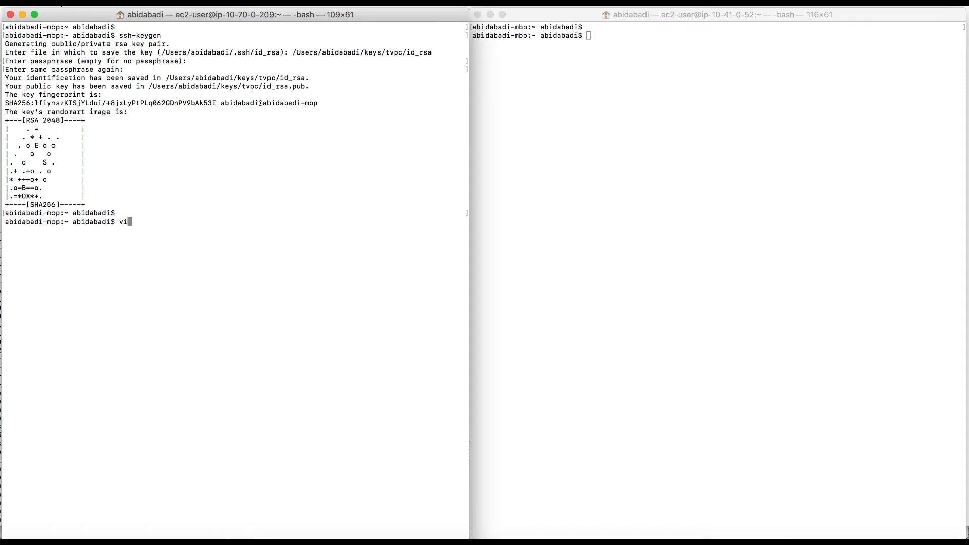
{"action": "type", "text": "/Users/abidabadi/keys/tvpc/id_rsa"}
{"action": "type", "text": ".pub"}
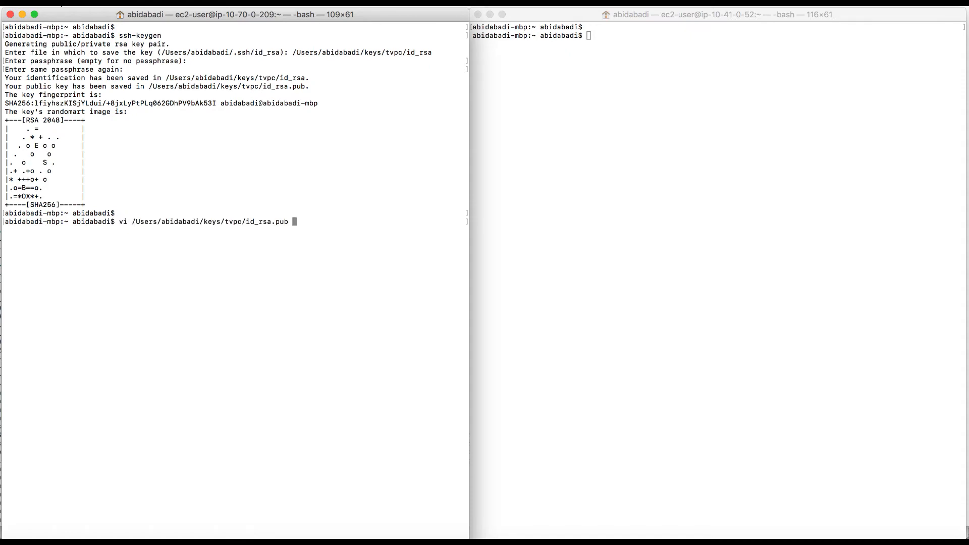
{"action": "key", "text": "Return"}
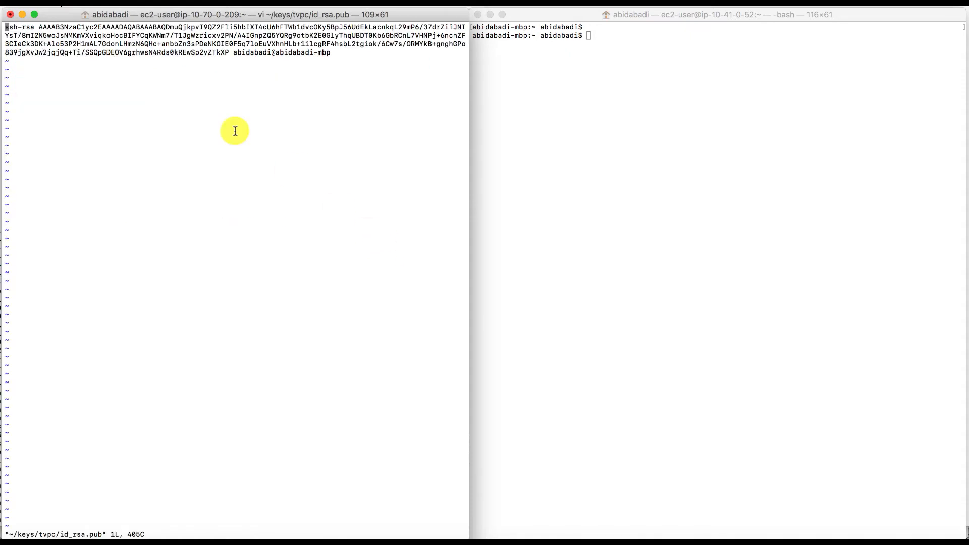
{"action": "left_click_drag", "start_coordinate": [7, 26], "coordinate": [345, 52]}
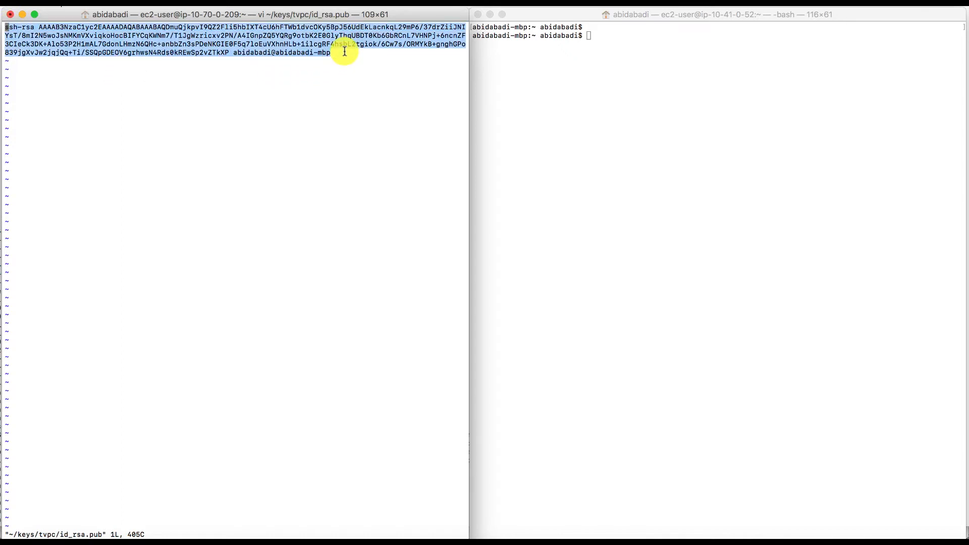
{"action": "left_click", "coordinate": [329, 74]}
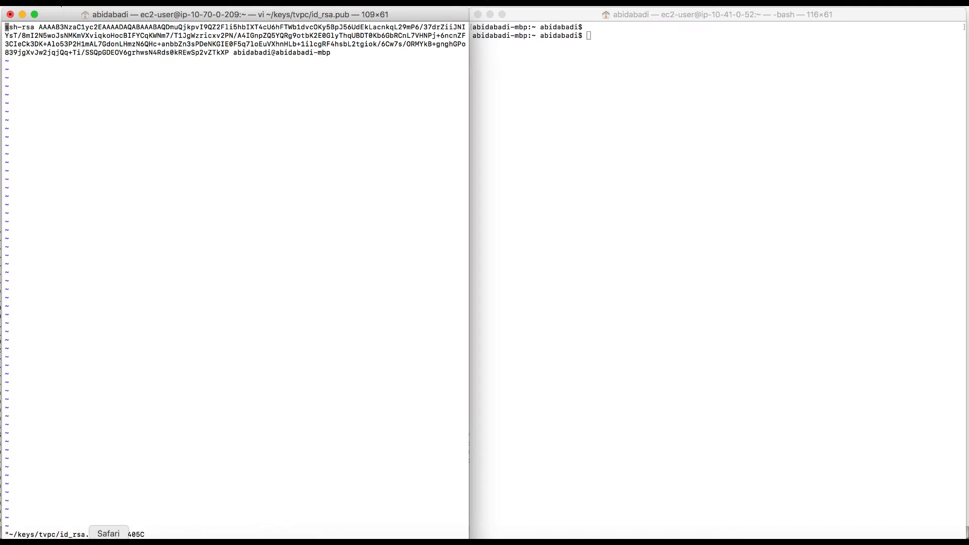
Step: Switch back to the browser and replace the SSH key parameter's placeholder with the copied public key
{"action": "left_click", "coordinate": [109, 540]}
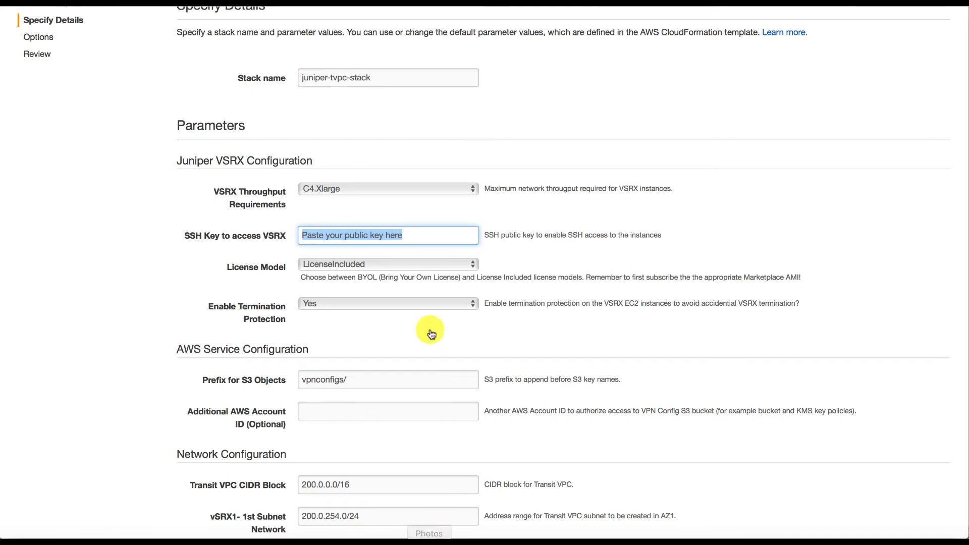
{"action": "key", "text": "BackSpace"}
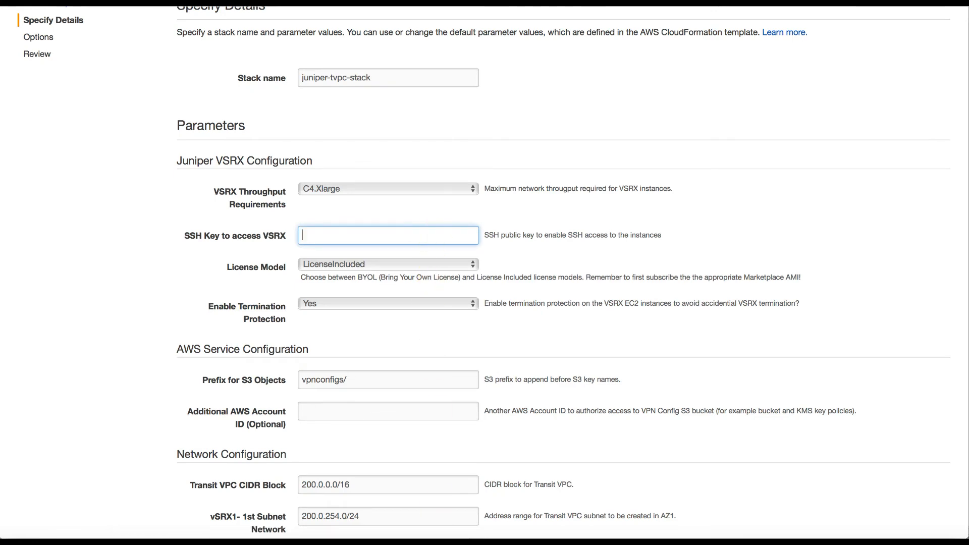
{"action": "key", "text": "super+v"}
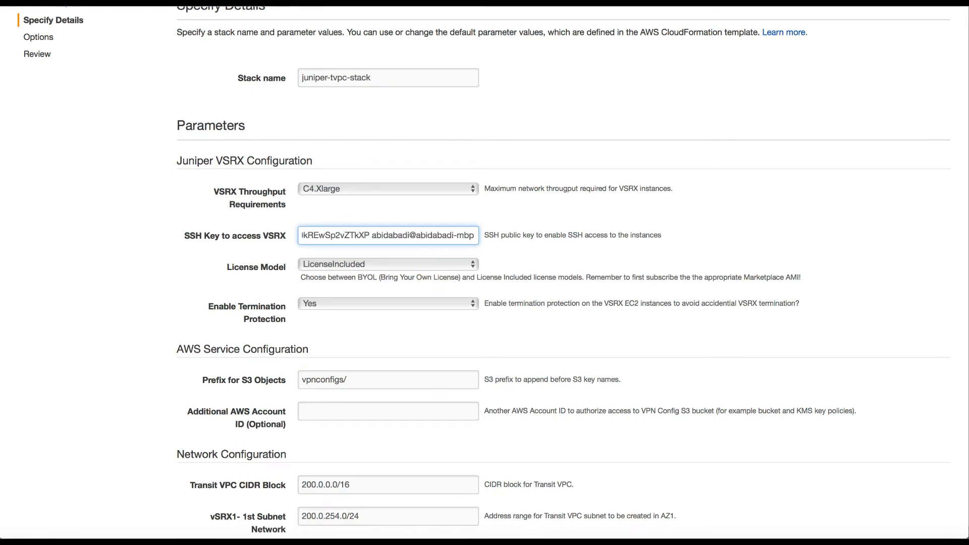
{"action": "left_click", "coordinate": [532, 261]}
Step: Examine the stack's license, termination protection, S3 prefix and network parameters, including the spoke VPC tag name
{"action": "scroll", "coordinate": [532, 261], "scroll_direction": "down", "scroll_amount": 1}
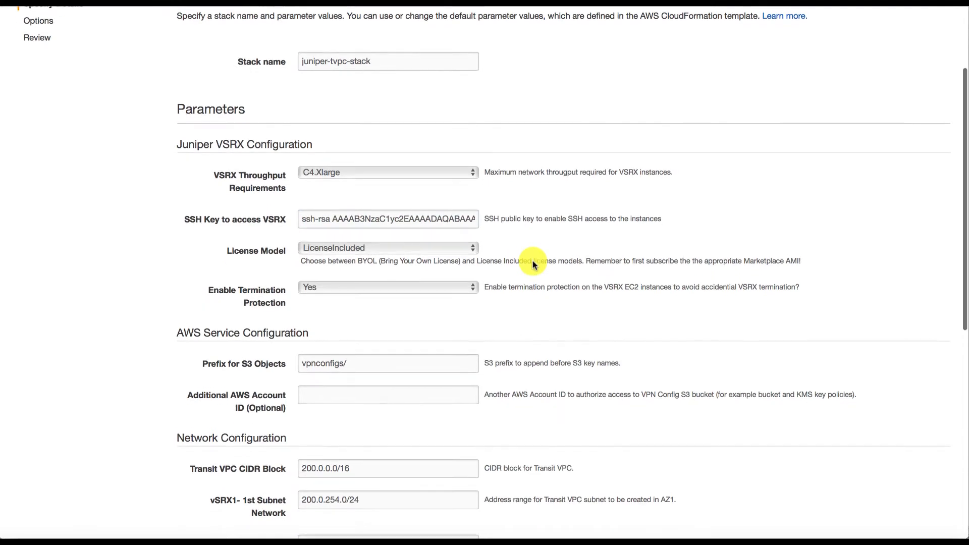
{"action": "scroll", "coordinate": [533, 261], "scroll_direction": "down", "scroll_amount": 1}
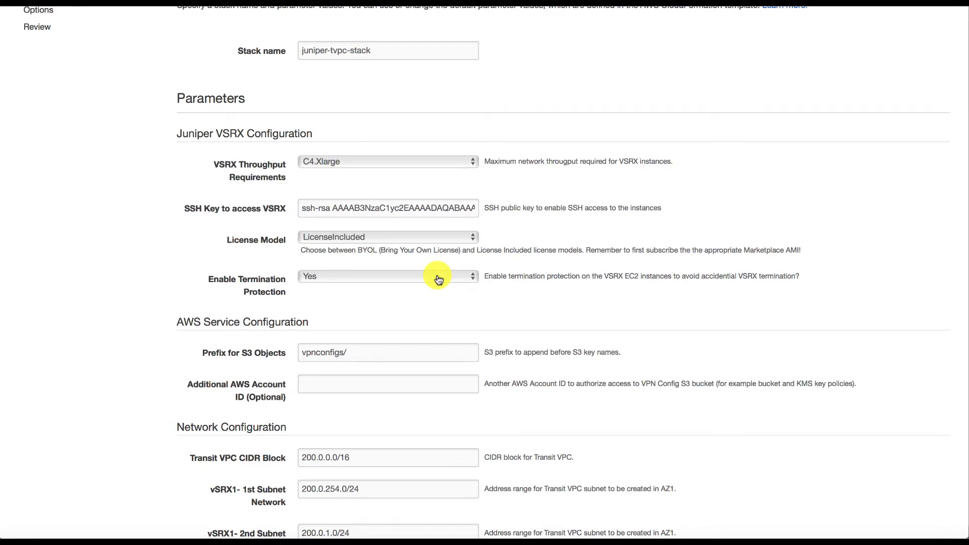
{"action": "scroll", "coordinate": [595, 315], "scroll_direction": "down", "scroll_amount": 3}
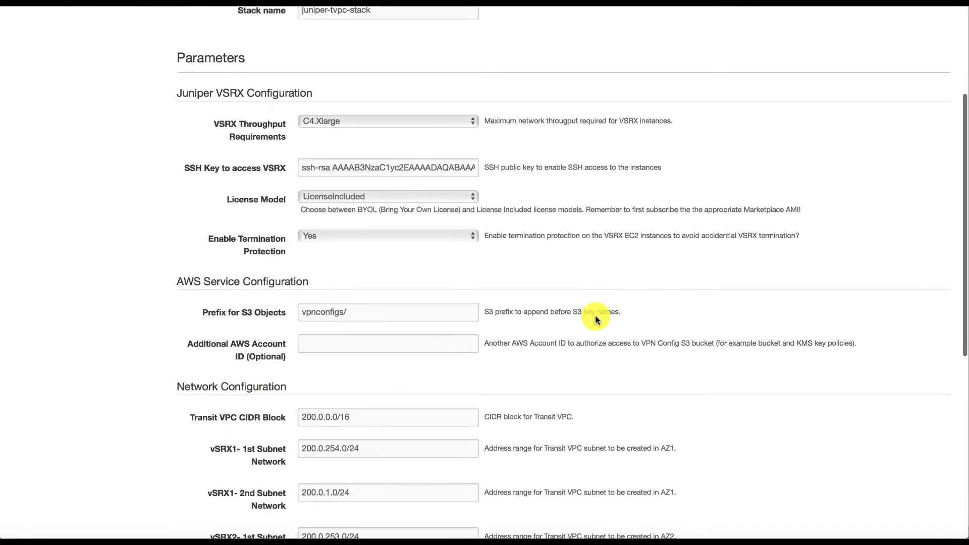
{"action": "scroll", "coordinate": [595, 315], "scroll_direction": "down", "scroll_amount": 2}
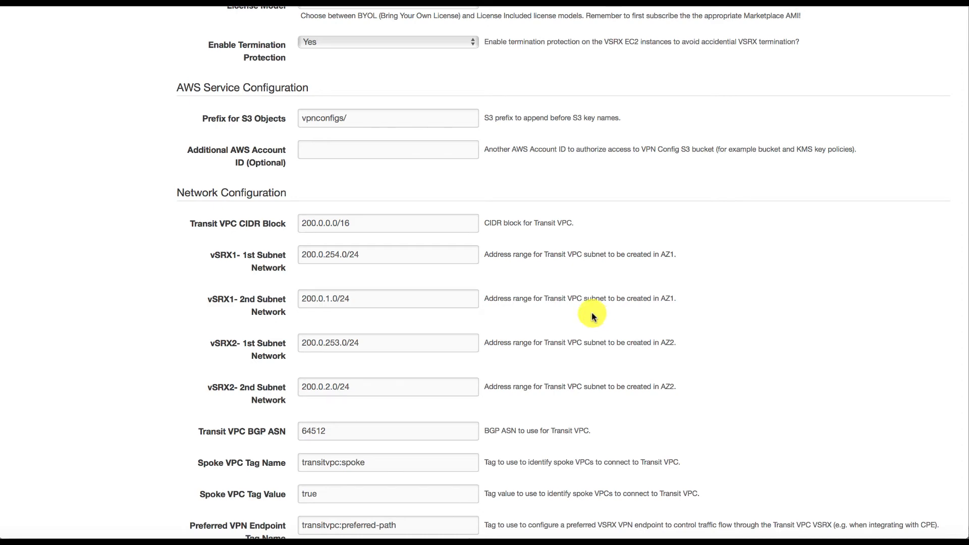
{"action": "scroll", "coordinate": [592, 316], "scroll_direction": "down", "scroll_amount": 5}
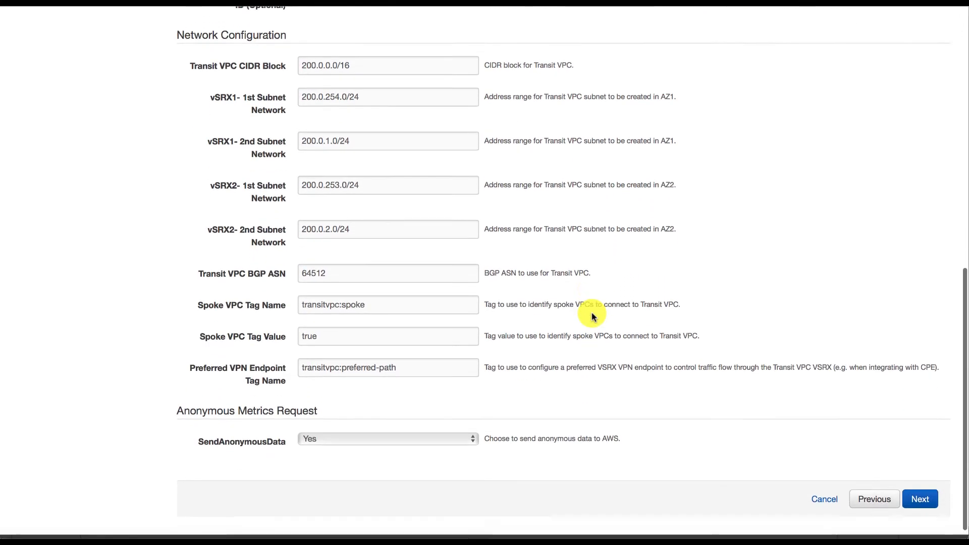
{"action": "double_click", "coordinate": [379, 291]}
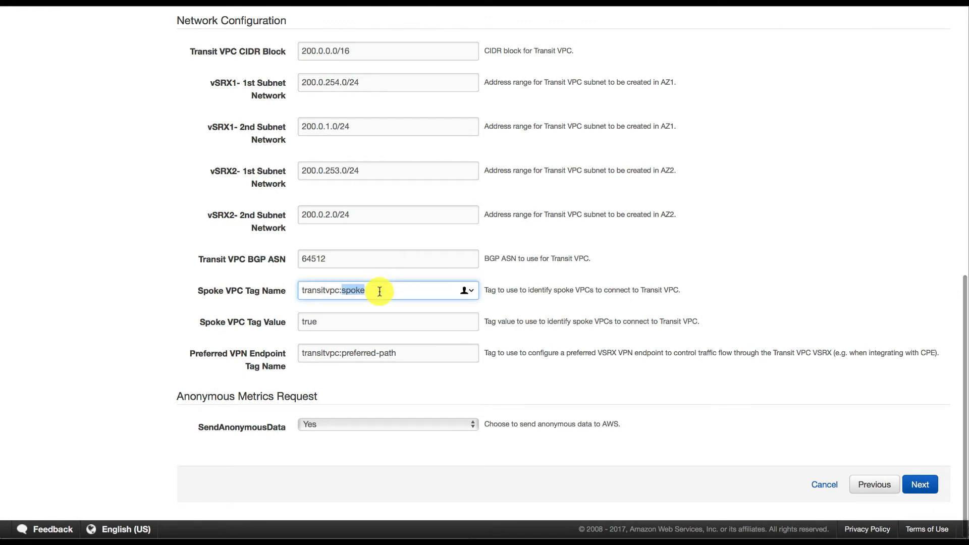
{"action": "triple_click", "coordinate": [378, 291]}
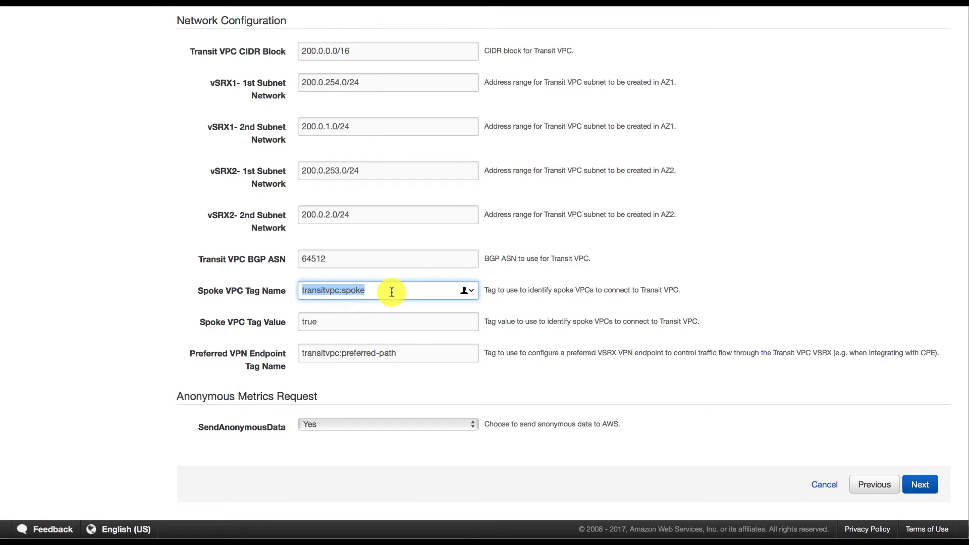
{"action": "scroll", "coordinate": [502, 356], "scroll_direction": "down", "scroll_amount": 1}
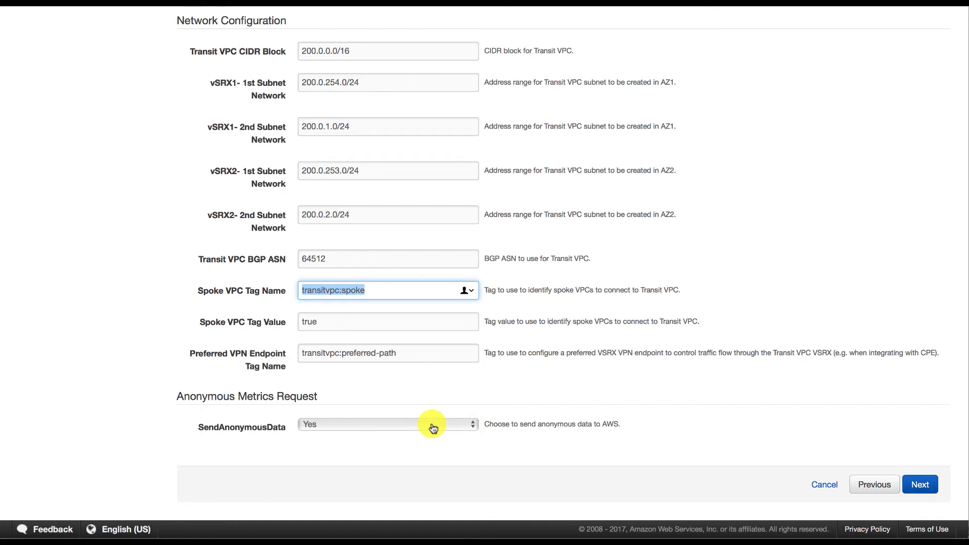
Step: Keep the default parameters and stack options, and proceed to the stack's review
{"action": "left_click", "coordinate": [920, 484]}
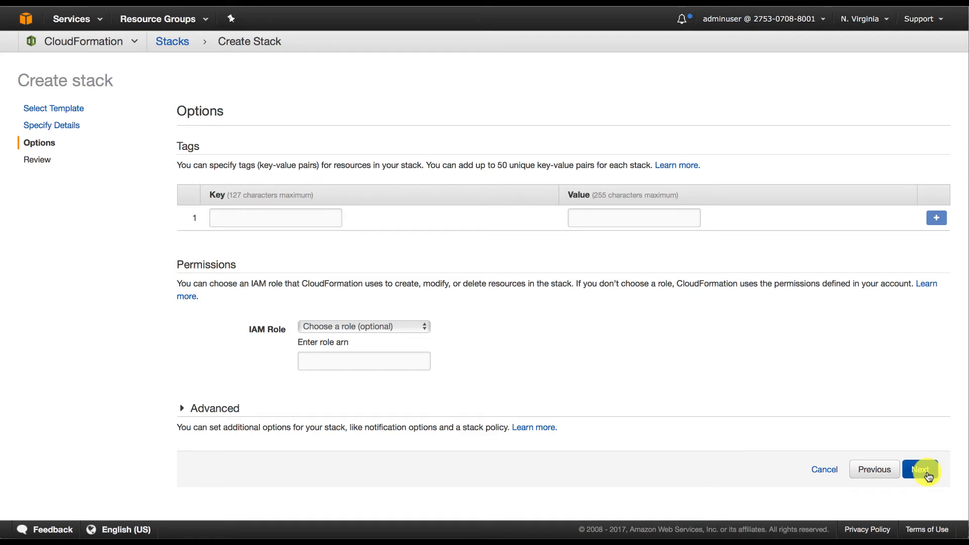
{"action": "left_click", "coordinate": [927, 474]}
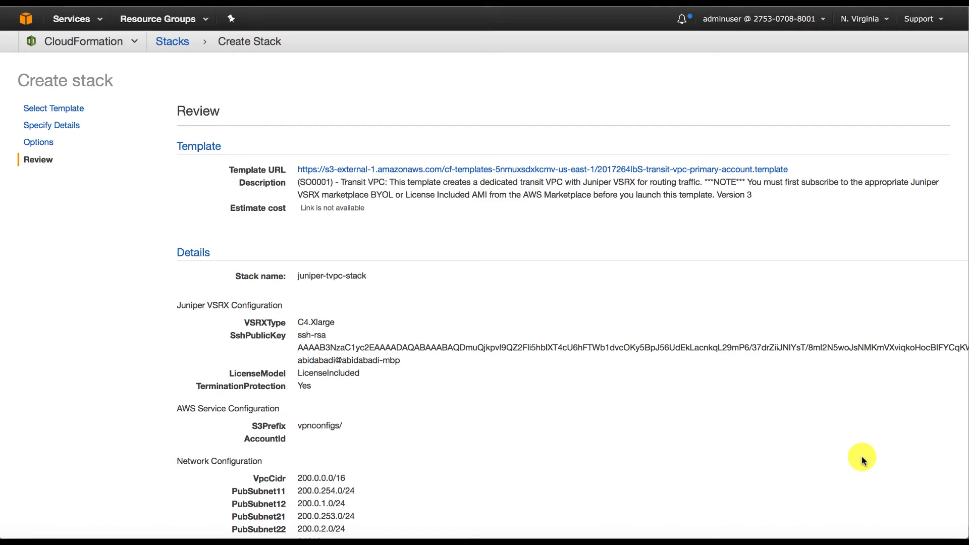
Step: Review the stack's settings, acknowledge that CloudFormation might create IAM resources, and create the stack
{"action": "scroll", "coordinate": [861, 457], "scroll_direction": "down", "scroll_amount": 5}
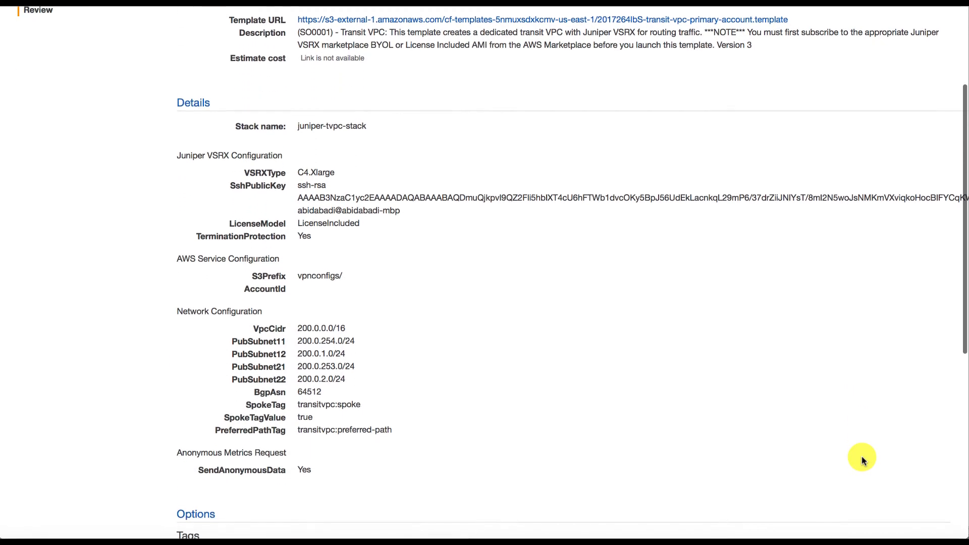
{"action": "scroll", "coordinate": [861, 459], "scroll_direction": "down", "scroll_amount": 4}
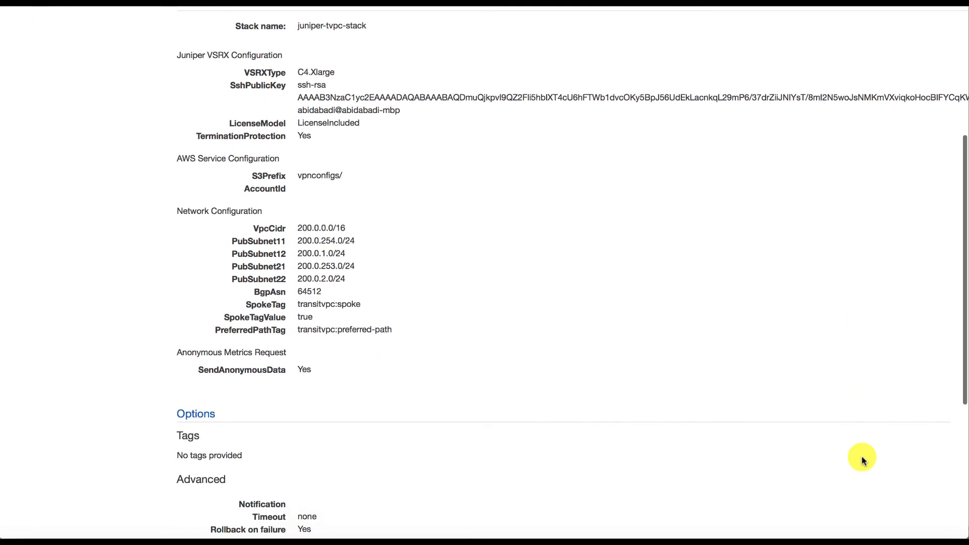
{"action": "scroll", "coordinate": [783, 477], "scroll_direction": "down", "scroll_amount": 1}
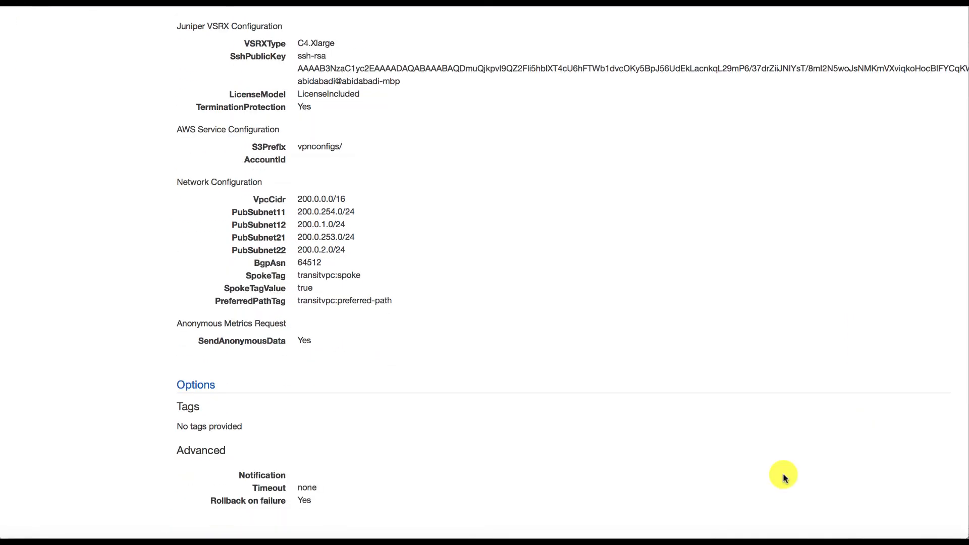
{"action": "scroll", "coordinate": [784, 477], "scroll_direction": "down", "scroll_amount": 5}
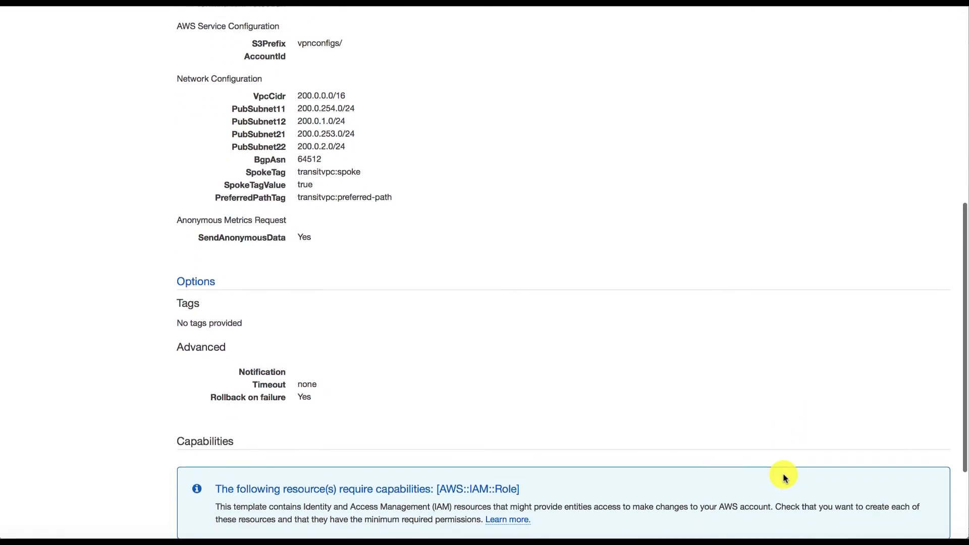
{"action": "scroll", "coordinate": [783, 477], "scroll_direction": "down", "scroll_amount": 2}
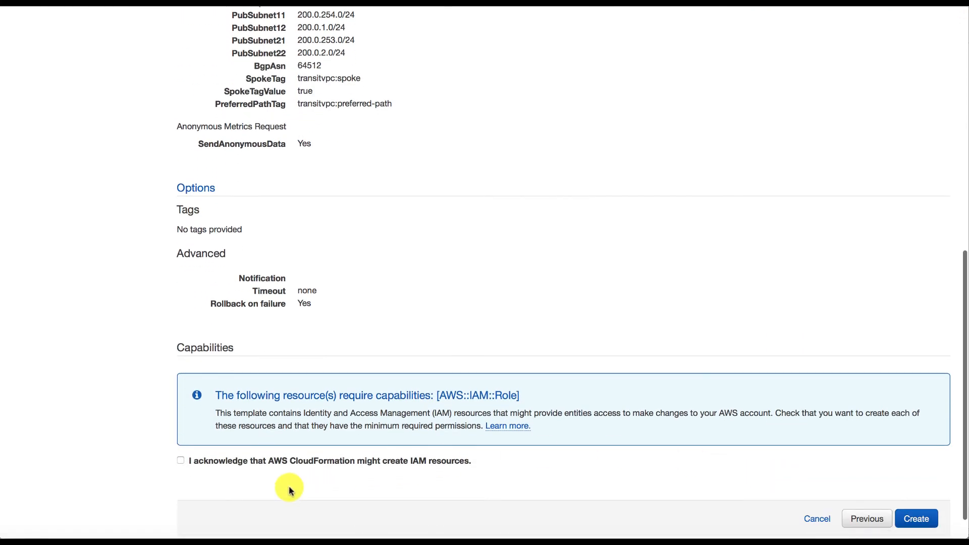
{"action": "left_click", "coordinate": [181, 460]}
{"action": "scroll", "coordinate": [602, 497], "scroll_direction": "down", "scroll_amount": 2}
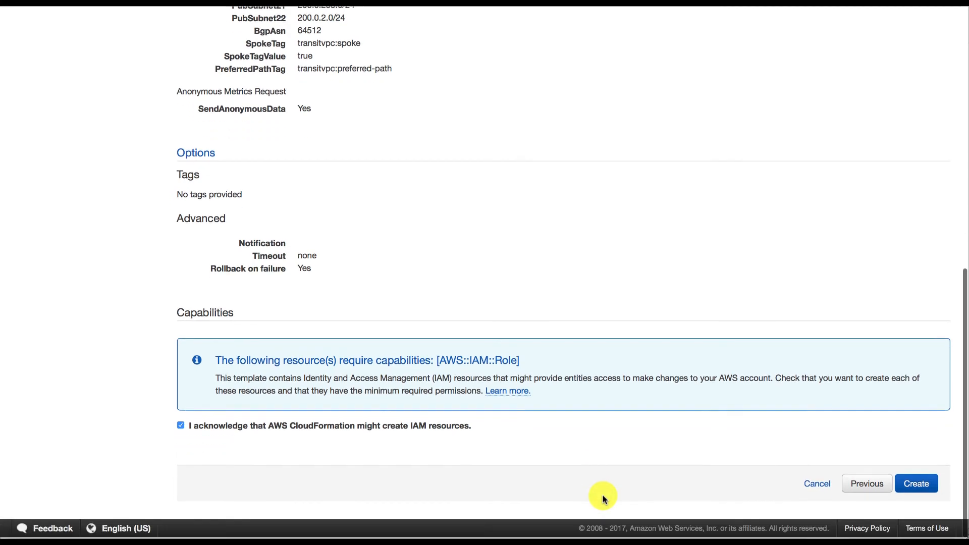
{"action": "left_click", "coordinate": [917, 485]}
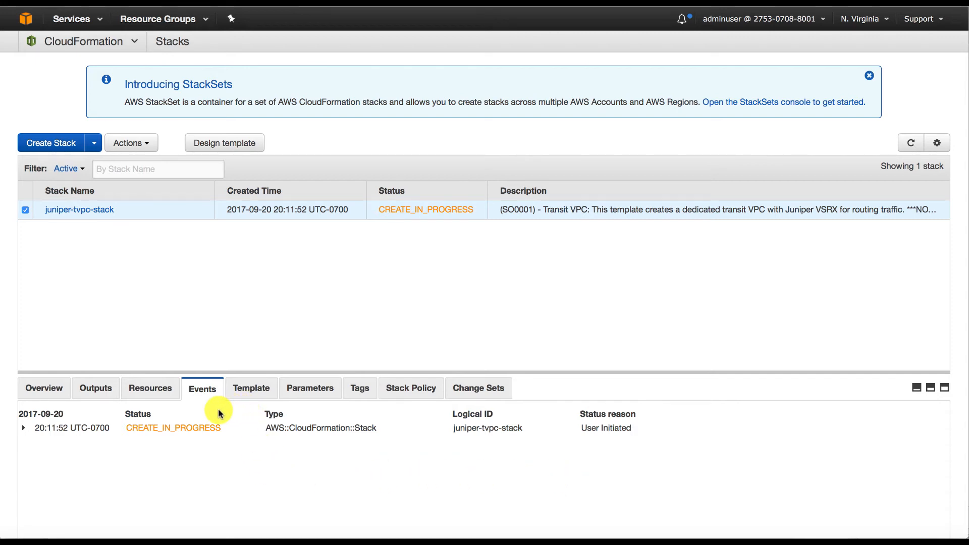
Step: Refresh the stack list and display the resources being created for juniper-tvpc-stack
{"action": "left_click", "coordinate": [907, 147]}
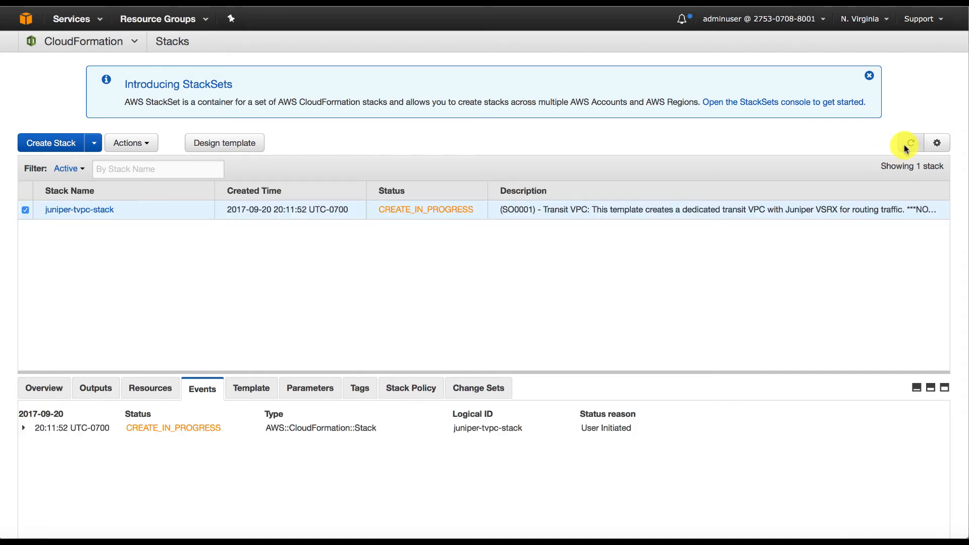
{"action": "left_click", "coordinate": [144, 396]}
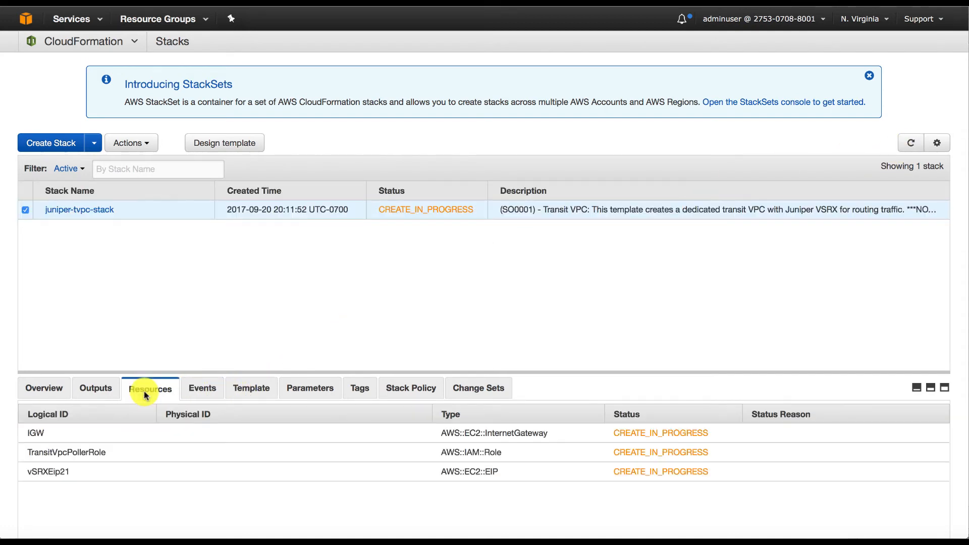
Step: Refresh the stack list, return to CloudFormation from EC2, and check the creation status of juniper-tvpc-stack
{"action": "left_click", "coordinate": [910, 144]}
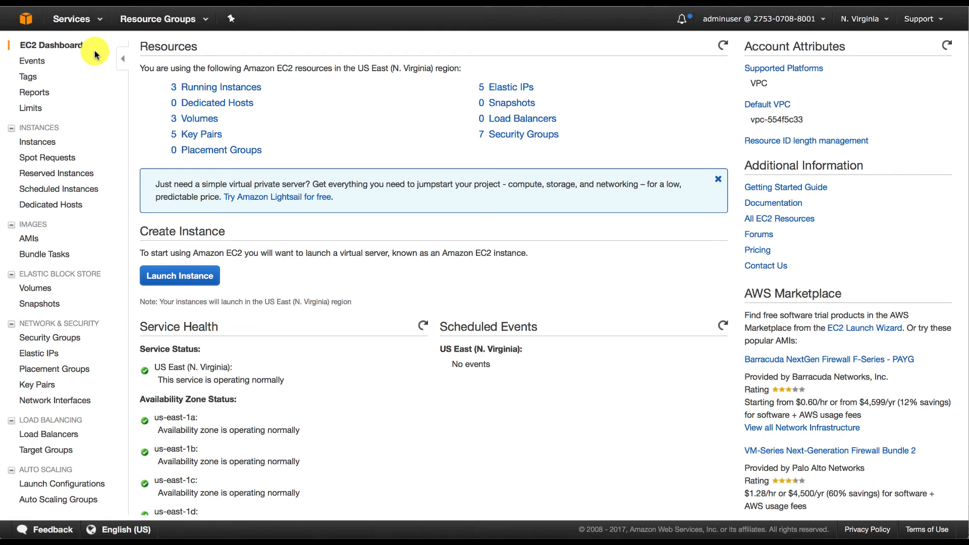
{"action": "left_click", "coordinate": [97, 20]}
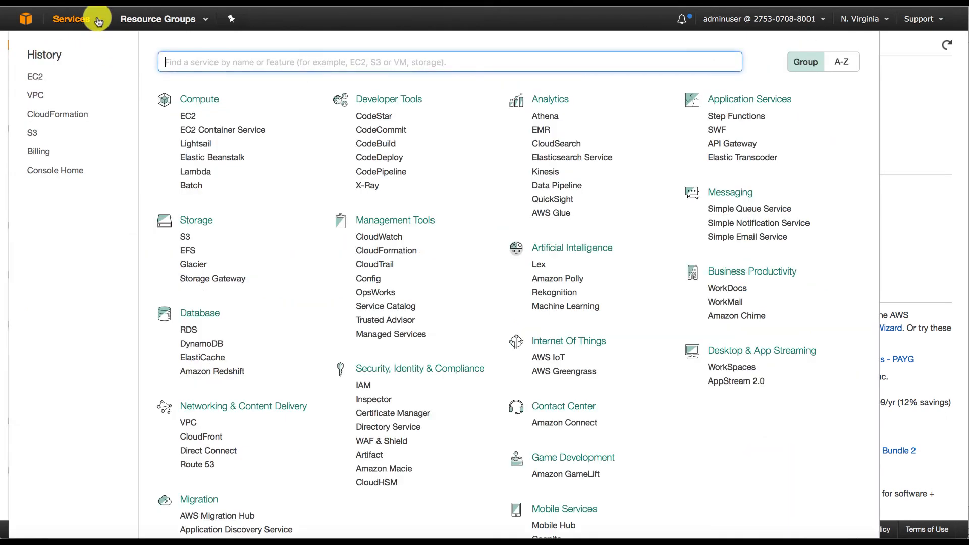
{"action": "left_click", "coordinate": [55, 115]}
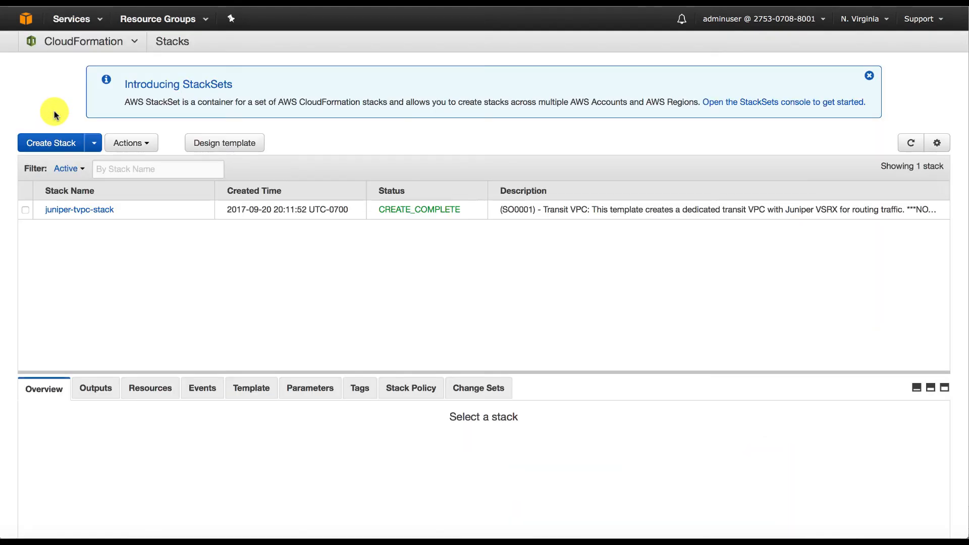
{"action": "left_click_drag", "start_coordinate": [376, 212], "coordinate": [462, 212]}
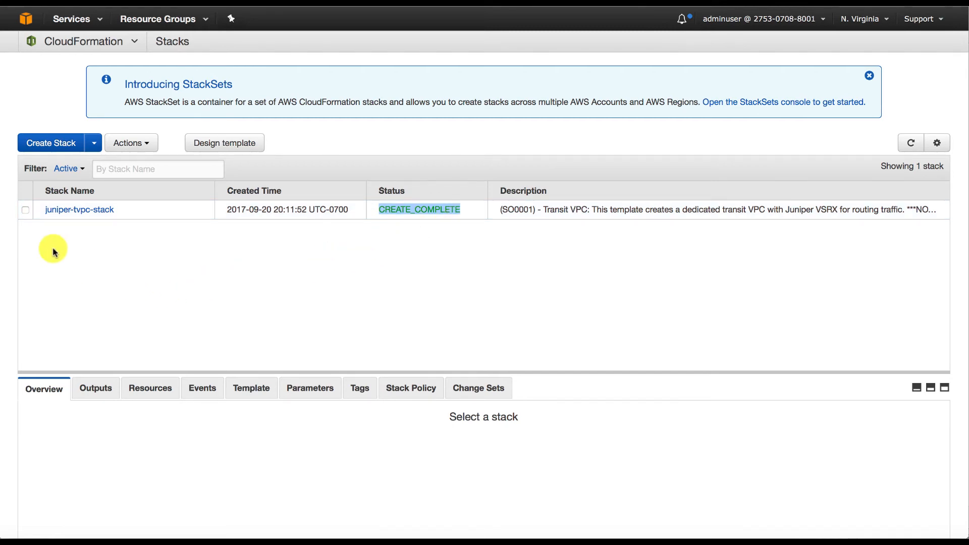
Step: Open the running EC2 instances in N. Virginia and check the status checks of Transit VPC VSRX1 and VSRX2
{"action": "left_click", "coordinate": [89, 23]}
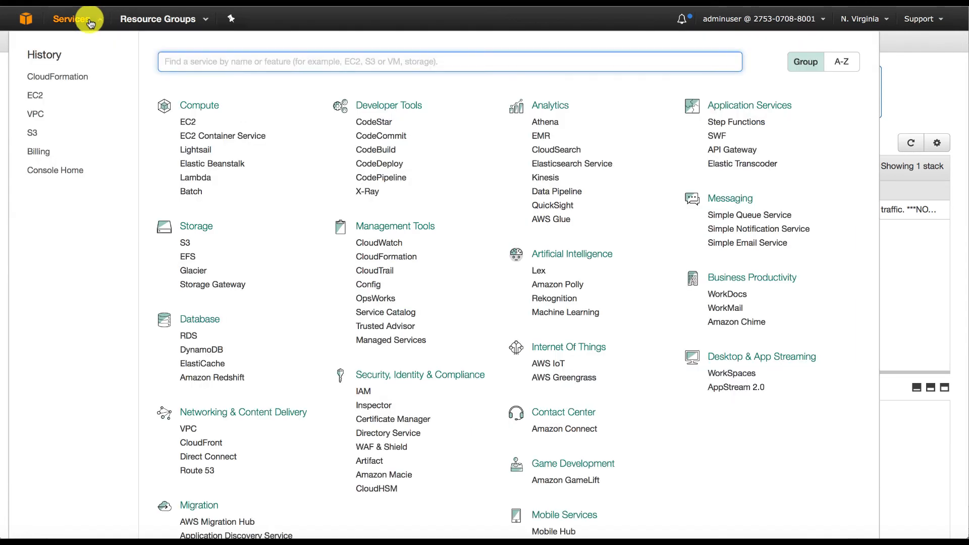
{"action": "left_click", "coordinate": [38, 95]}
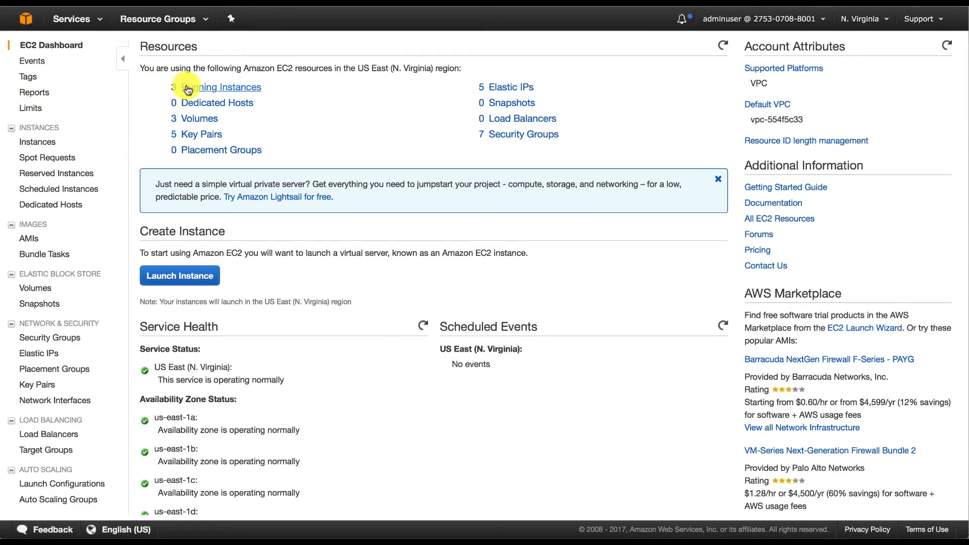
{"action": "left_click", "coordinate": [191, 88]}
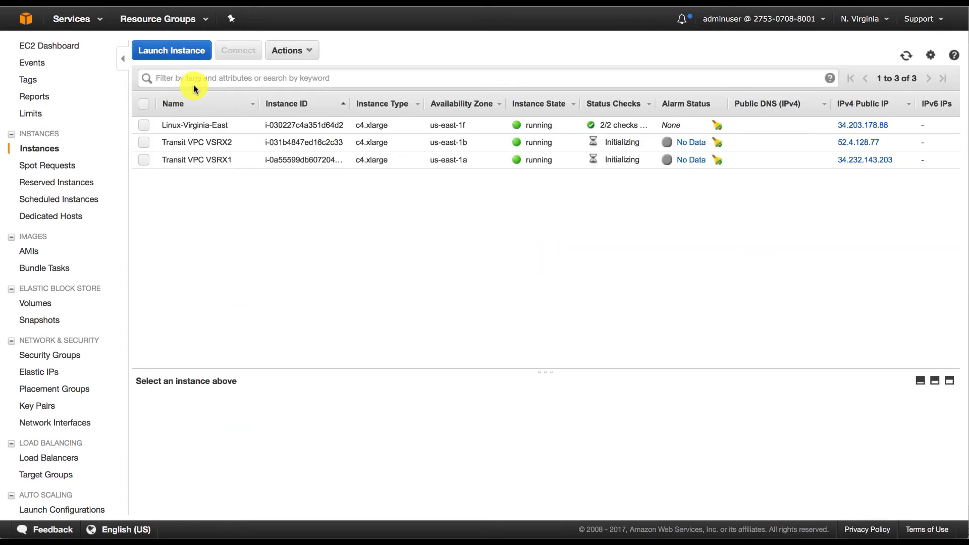
{"action": "double_click", "coordinate": [610, 140]}
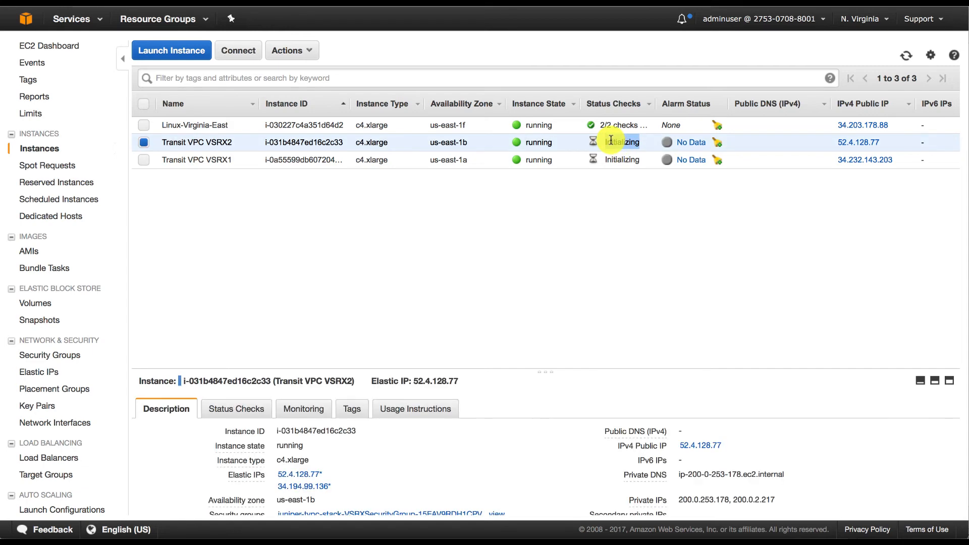
{"action": "double_click", "coordinate": [617, 158]}
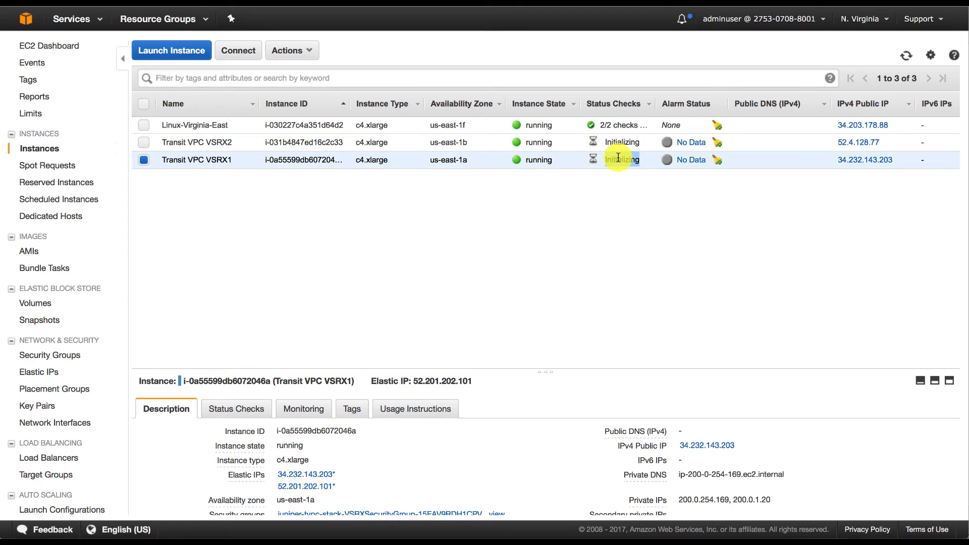
{"action": "left_click", "coordinate": [600, 238]}
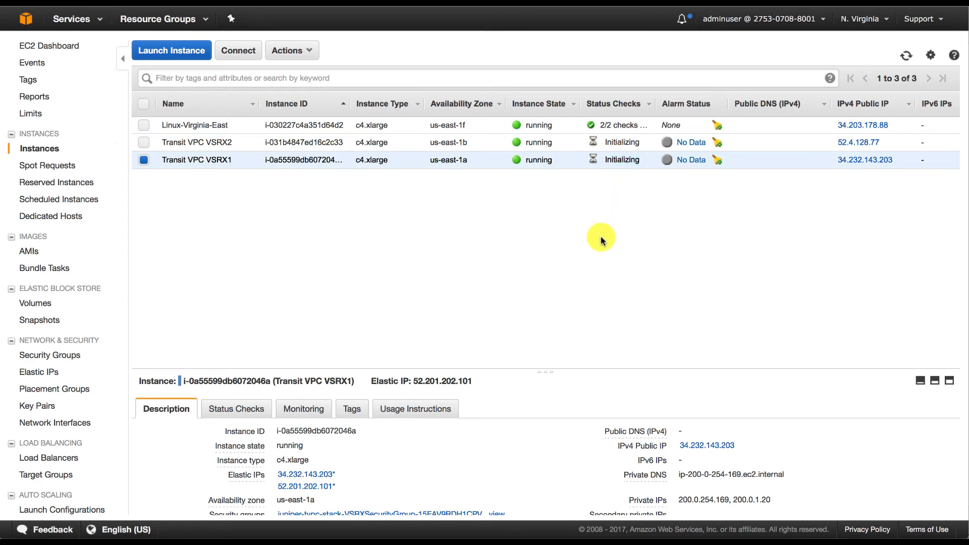
Step: Return to CloudFormation and examine the outputs of juniper-tvpc-stack, especially SpokeVPCTag and SpokeVPCTagValue
{"action": "left_click", "coordinate": [71, 18]}
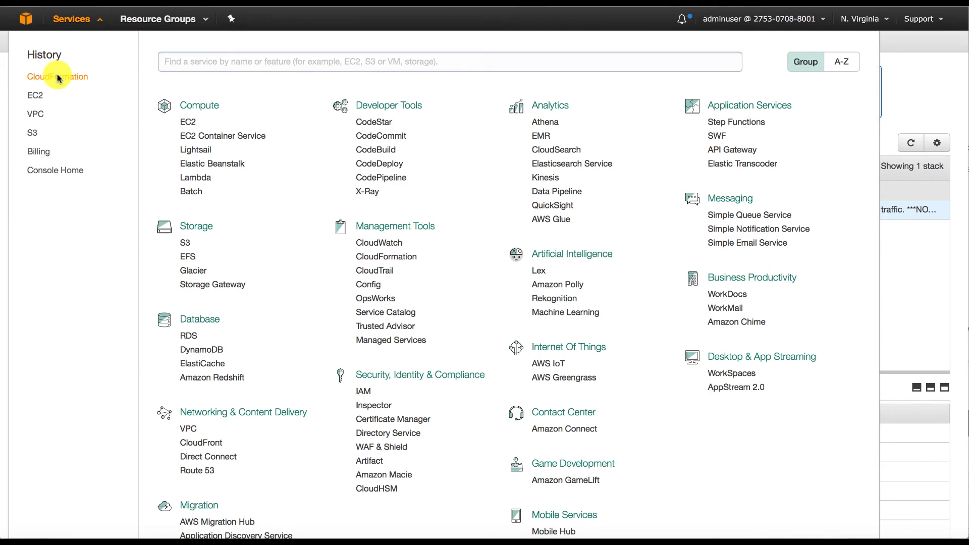
{"action": "left_click", "coordinate": [57, 77]}
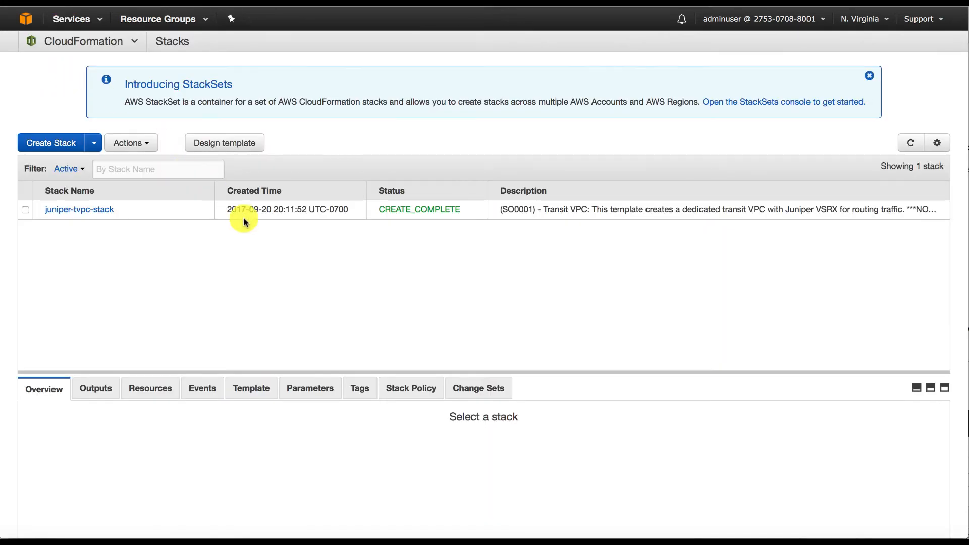
{"action": "left_click", "coordinate": [256, 210]}
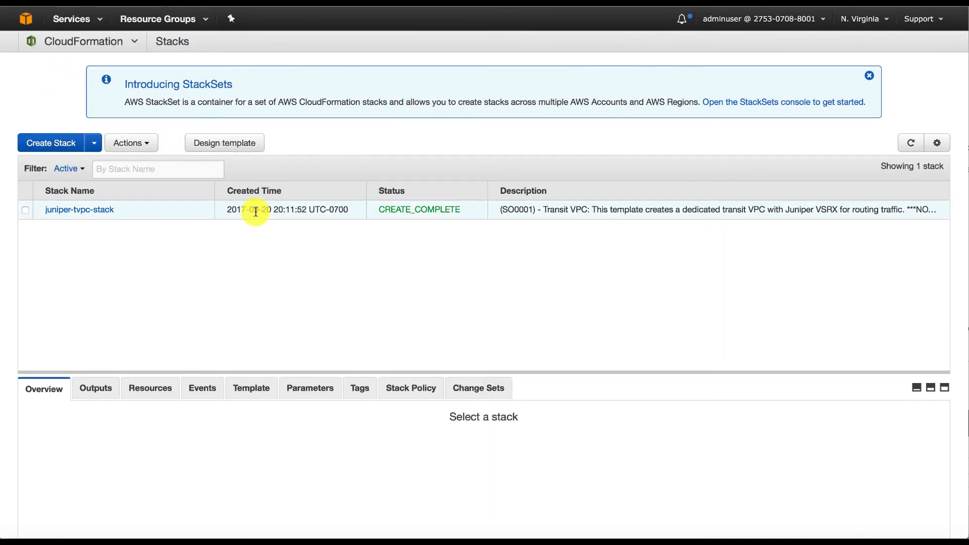
{"action": "left_click", "coordinate": [96, 388]}
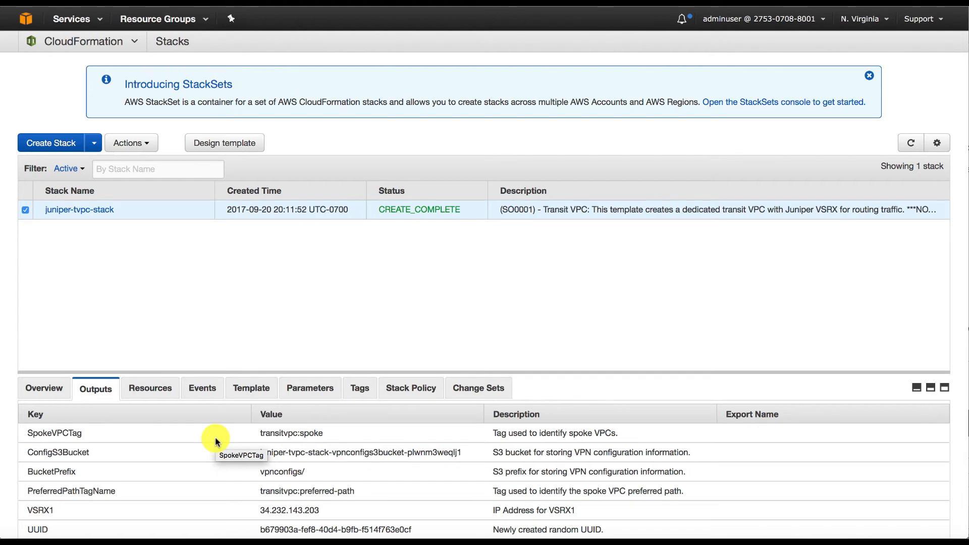
{"action": "double_click", "coordinate": [72, 433]}
{"action": "scroll", "coordinate": [151, 460], "scroll_direction": "down", "scroll_amount": 3}
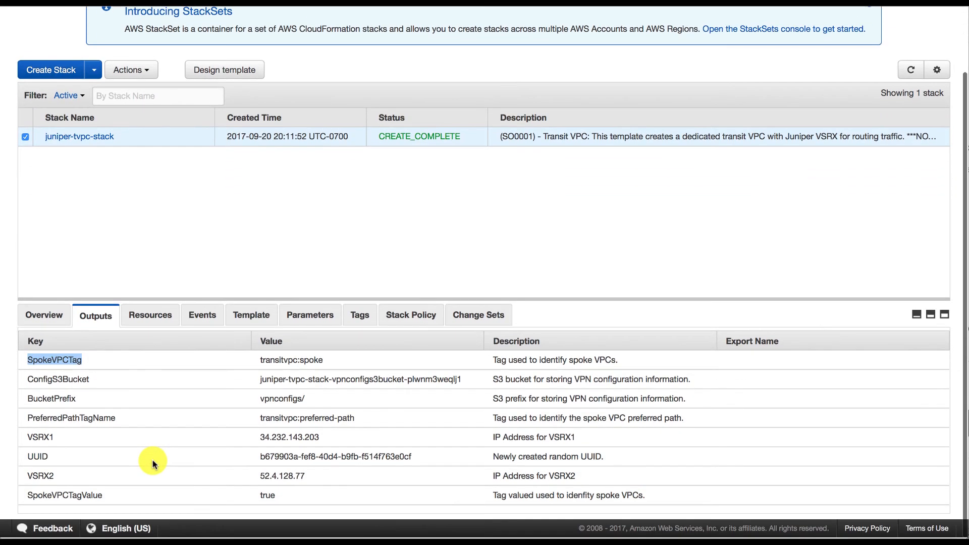
{"action": "double_click", "coordinate": [71, 495]}
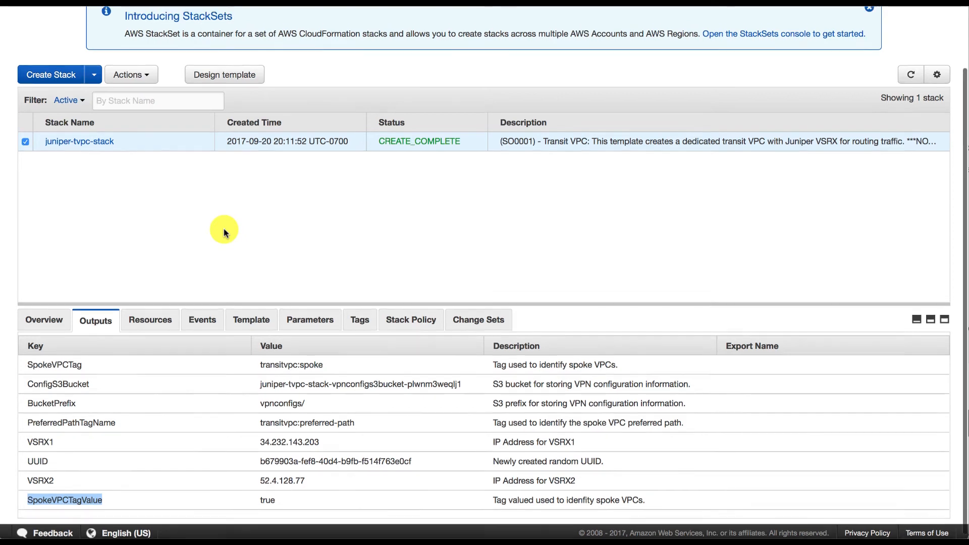
{"action": "scroll", "coordinate": [223, 228], "scroll_direction": "up", "scroll_amount": 2}
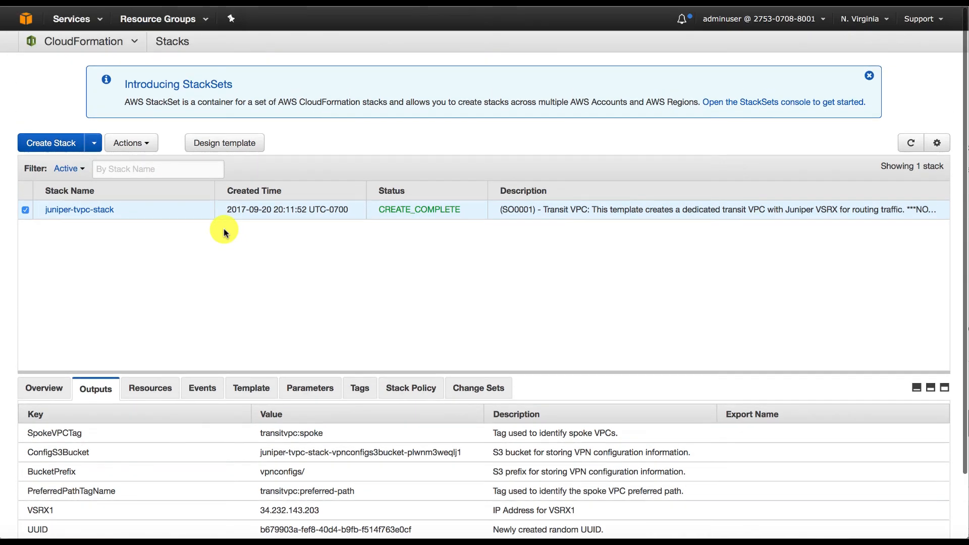
Step: Reopen the list of running EC2 instances and recheck the status checks of both transit VPC vSRX instances
{"action": "left_click", "coordinate": [76, 20]}
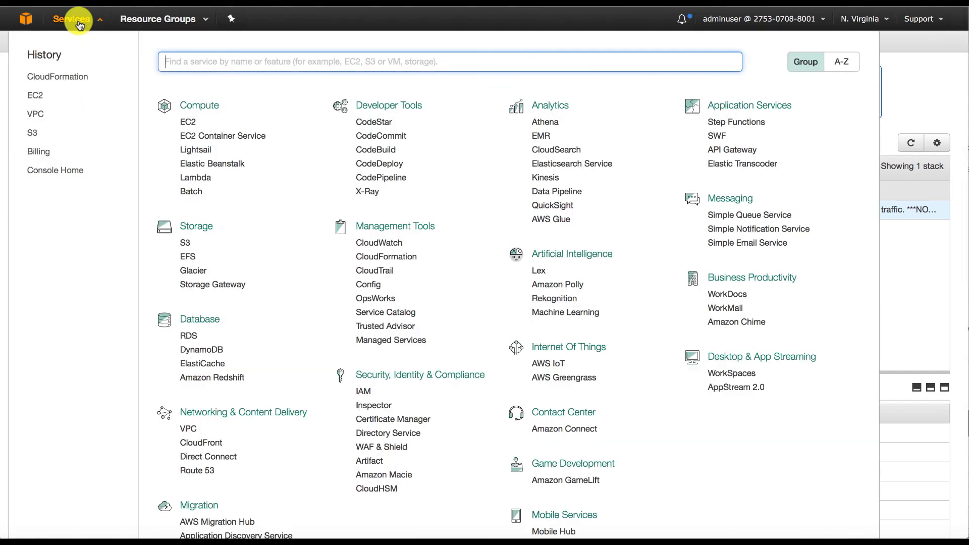
{"action": "left_click", "coordinate": [35, 96]}
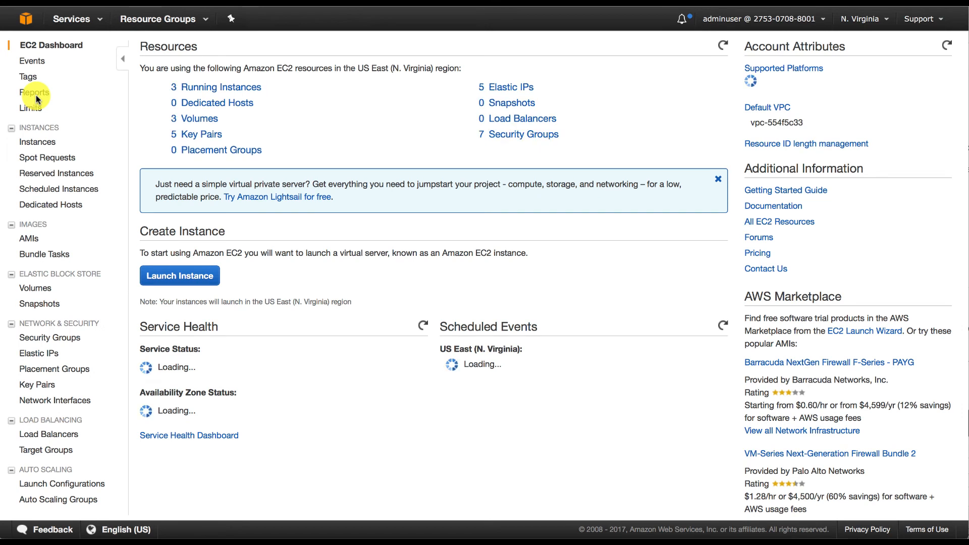
{"action": "left_click", "coordinate": [233, 89]}
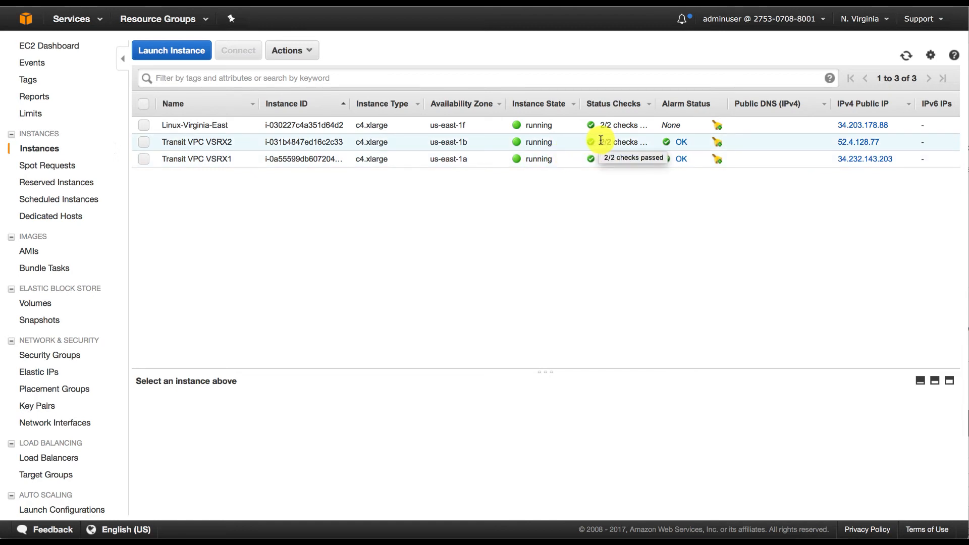
{"action": "left_click_drag", "start_coordinate": [599, 143], "coordinate": [635, 154]}
{"action": "left_click", "coordinate": [637, 139]}
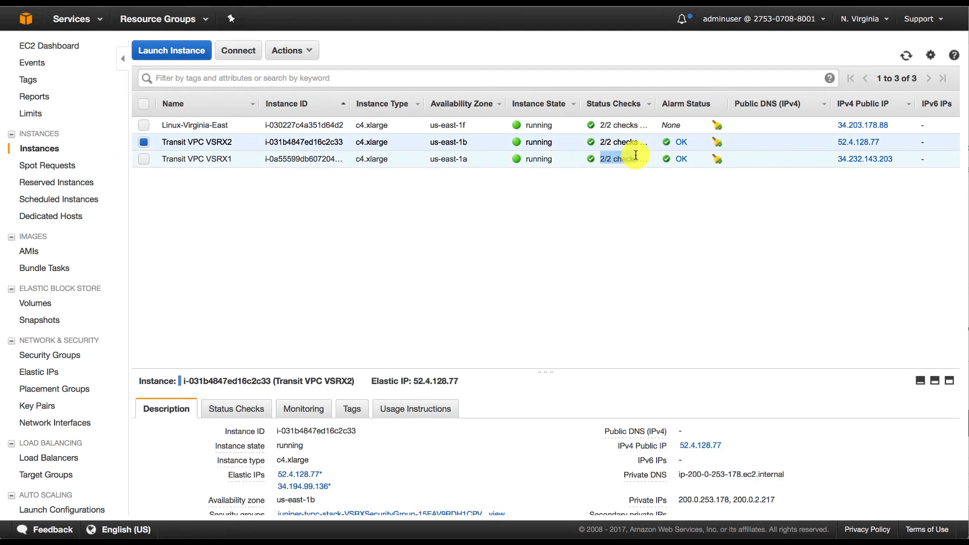
{"action": "left_click", "coordinate": [635, 155]}
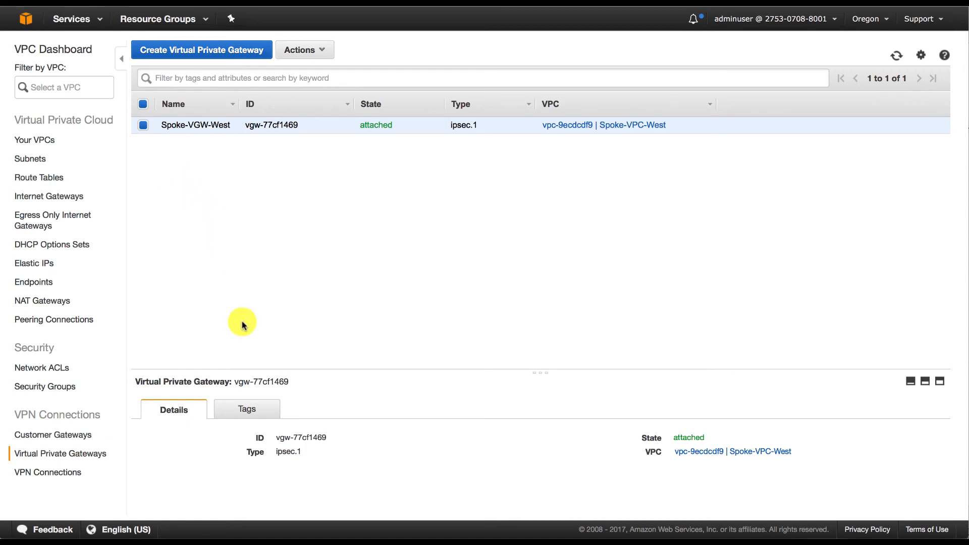
Step: Add the tag transitvpc:spoke with the value true to Oregon's virtual private gateway Spoke-VGW-West and save it
{"action": "right_click", "coordinate": [323, 130]}
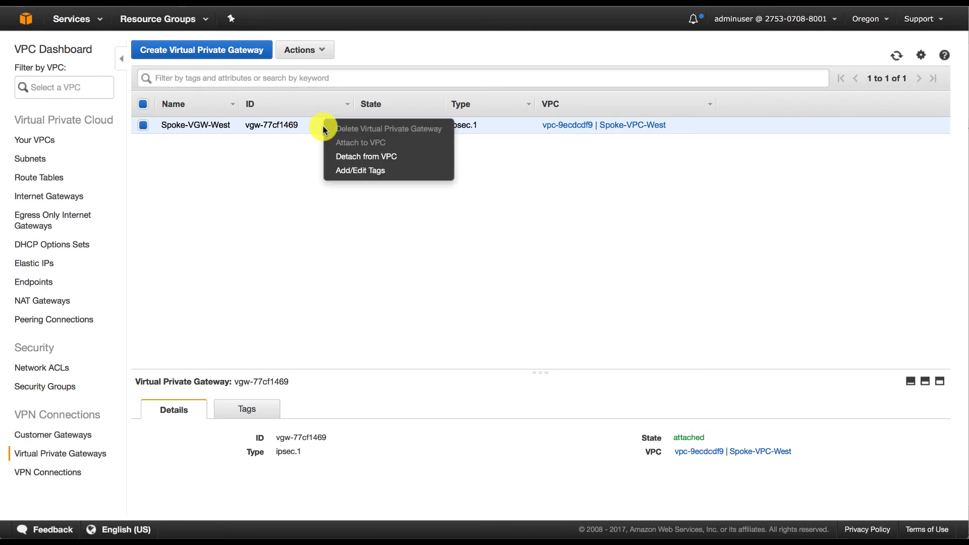
{"action": "left_click", "coordinate": [345, 171]}
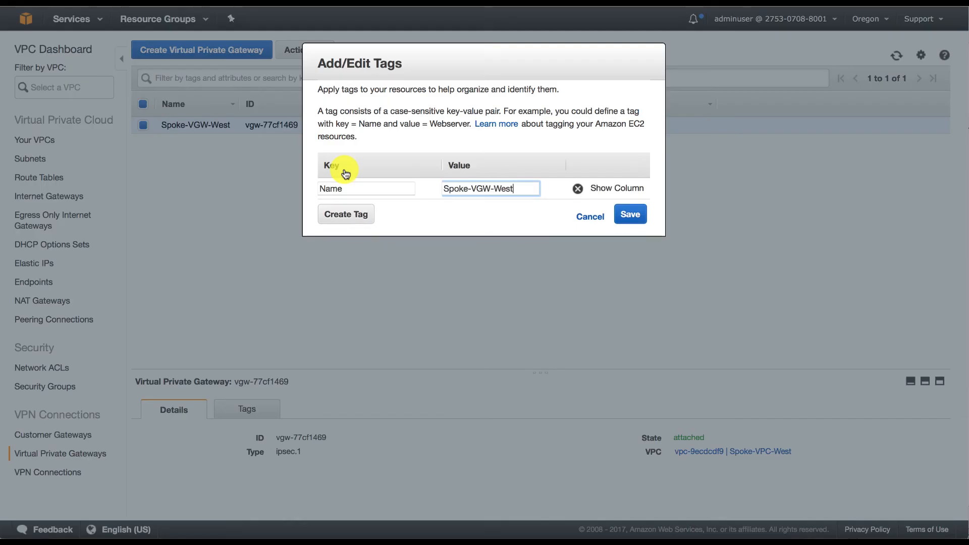
{"action": "left_click", "coordinate": [356, 217]}
{"action": "type", "text": "transitvpc:spoke"}
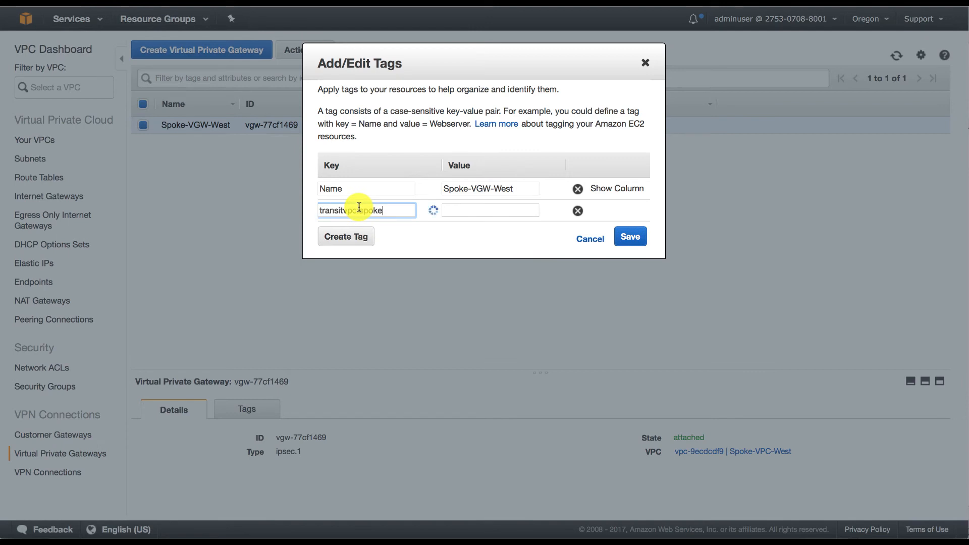
{"action": "left_click", "coordinate": [456, 212]}
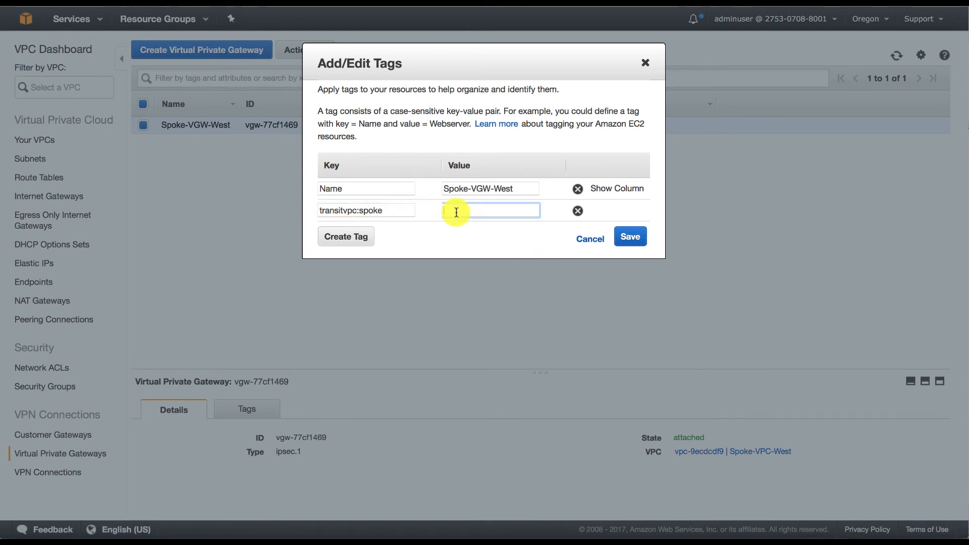
{"action": "type", "text": "true"}
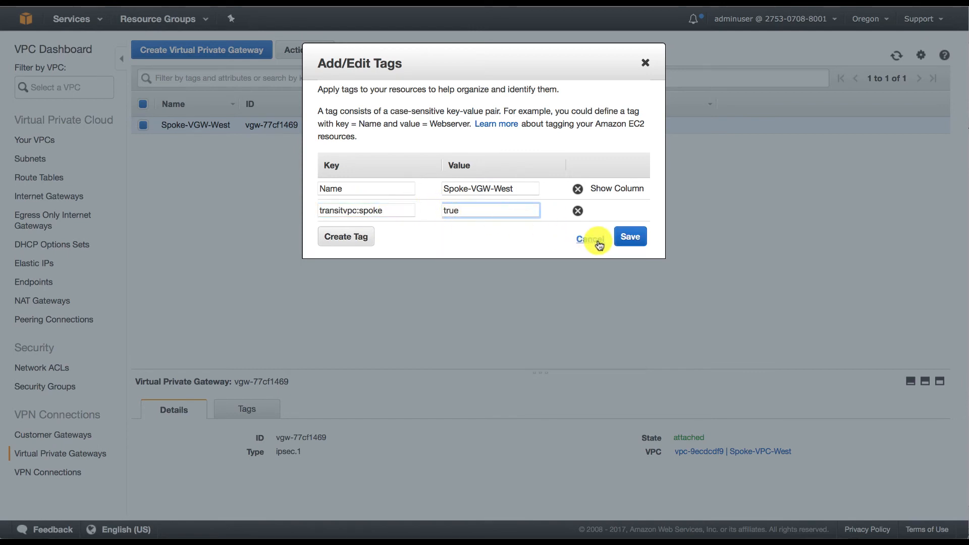
{"action": "left_click", "coordinate": [630, 238]}
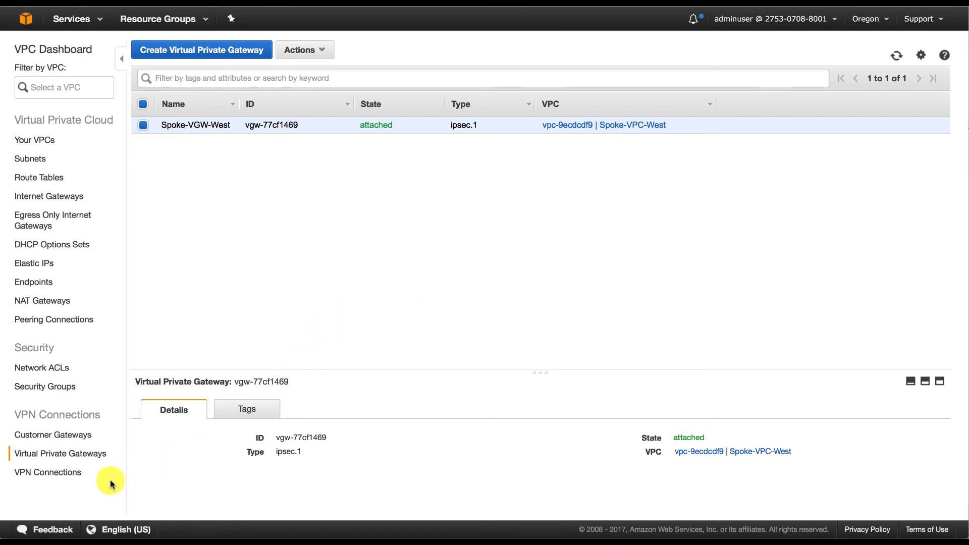
Step: Display the VPN connections in the Oregon region and refresh the list
{"action": "left_click", "coordinate": [86, 480]}
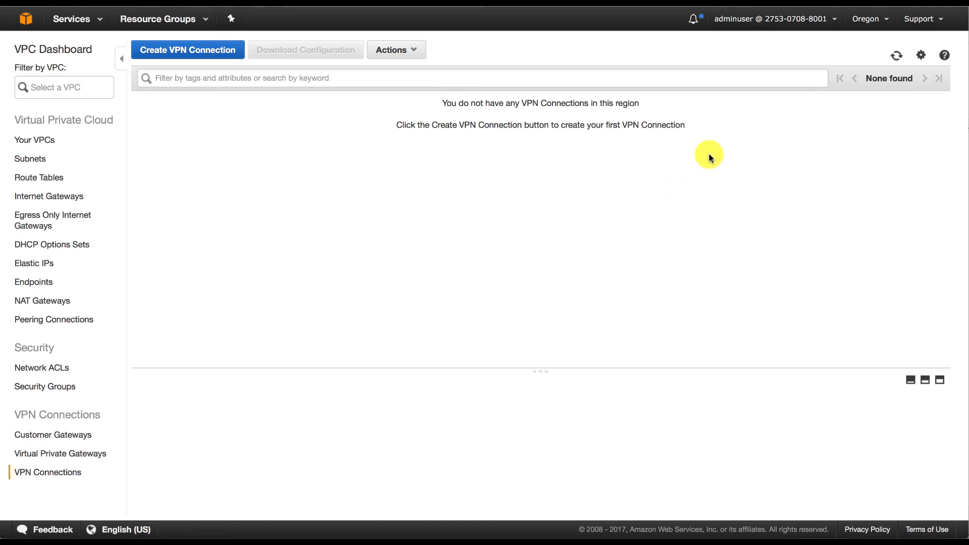
{"action": "left_click", "coordinate": [896, 56]}
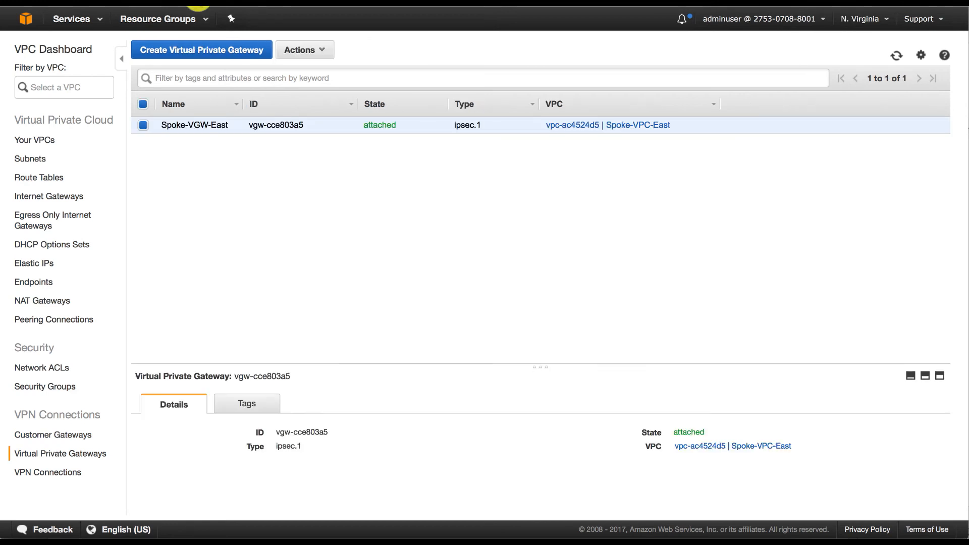
Step: Add the tag transitvpc:spoke with the value true to Virginia's virtual private gateway Spoke-VGW-East and save it
{"action": "left_click", "coordinate": [239, 126]}
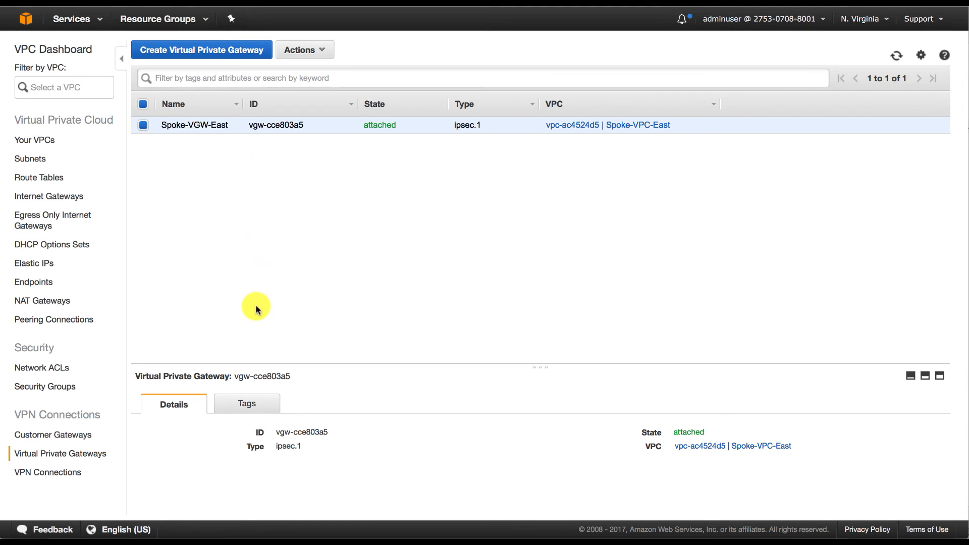
{"action": "right_click", "coordinate": [329, 122]}
{"action": "left_click", "coordinate": [349, 173]}
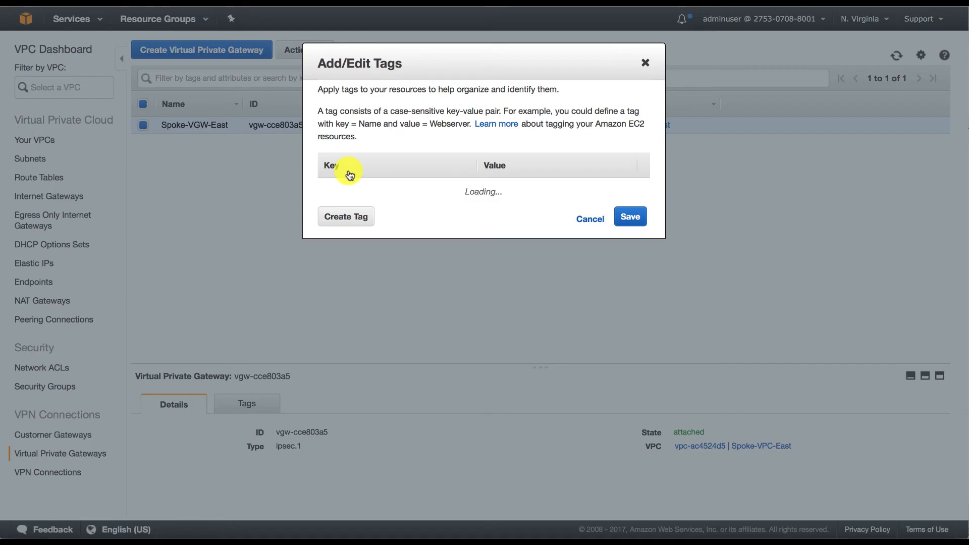
{"action": "left_click", "coordinate": [353, 214]}
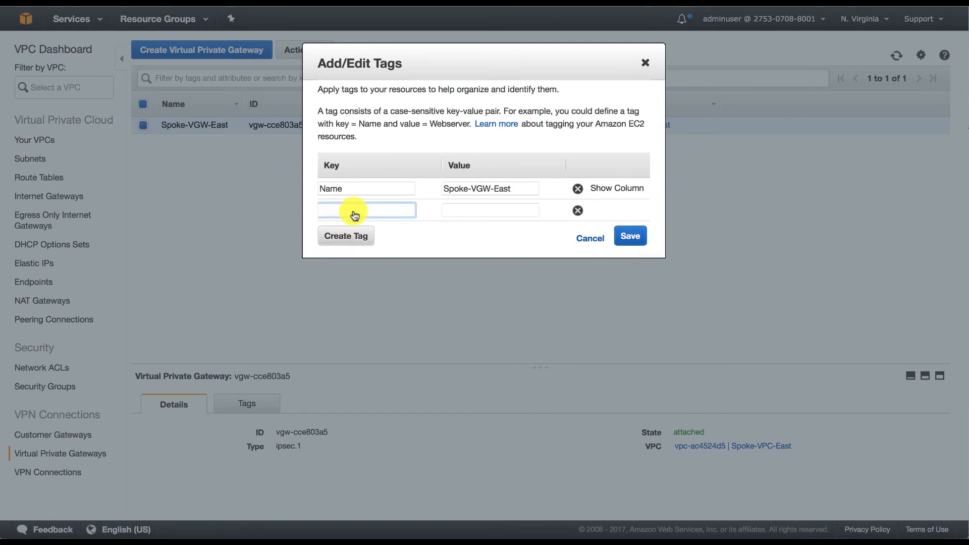
{"action": "type", "text": "transitvpc:spoke"}
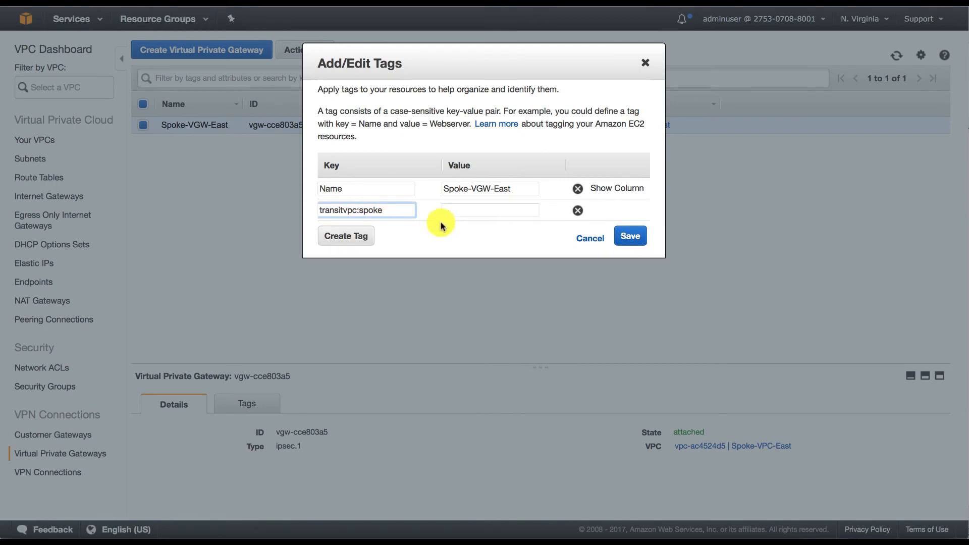
{"action": "left_click", "coordinate": [460, 209]}
{"action": "type", "text": "true"}
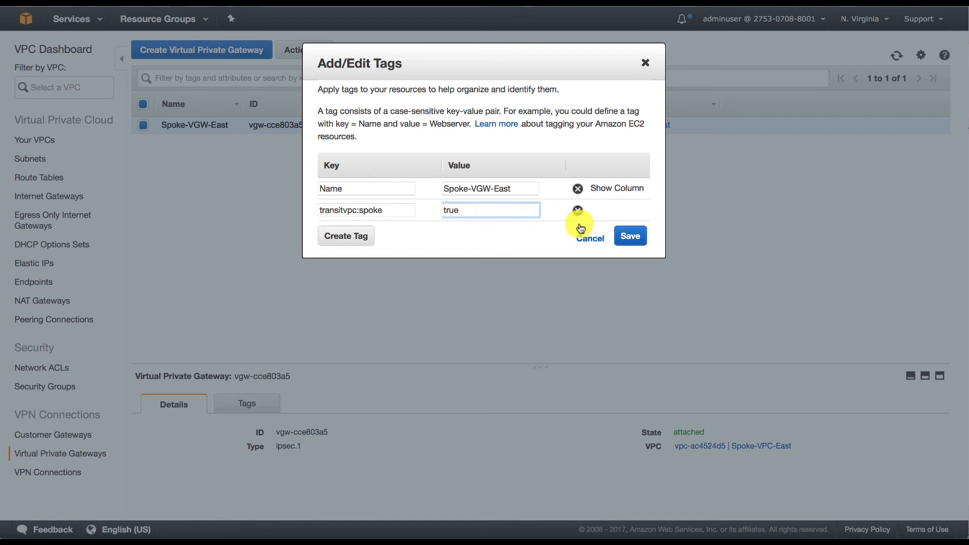
{"action": "left_click", "coordinate": [629, 236]}
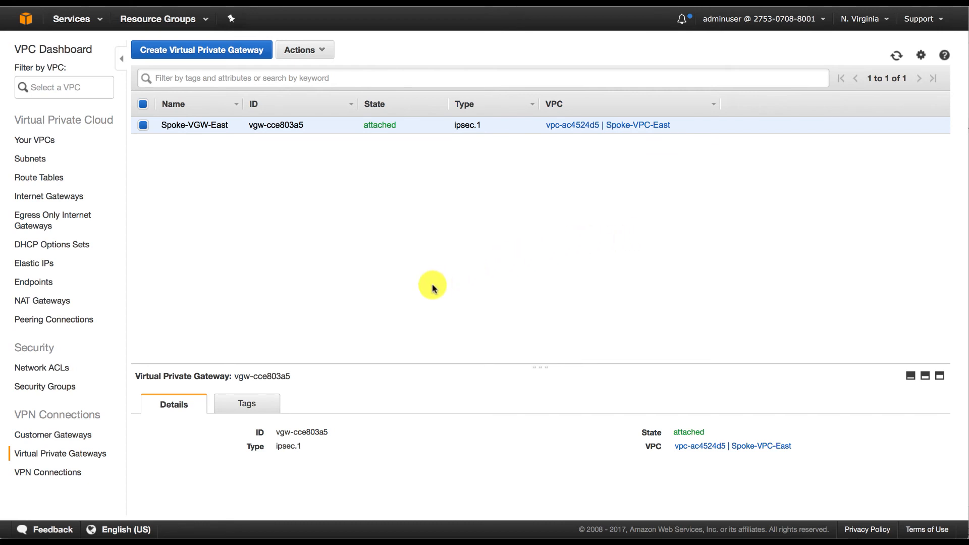
Step: Display the VPN connections in the N. Virginia region and refresh the list to check their state
{"action": "left_click", "coordinate": [67, 474]}
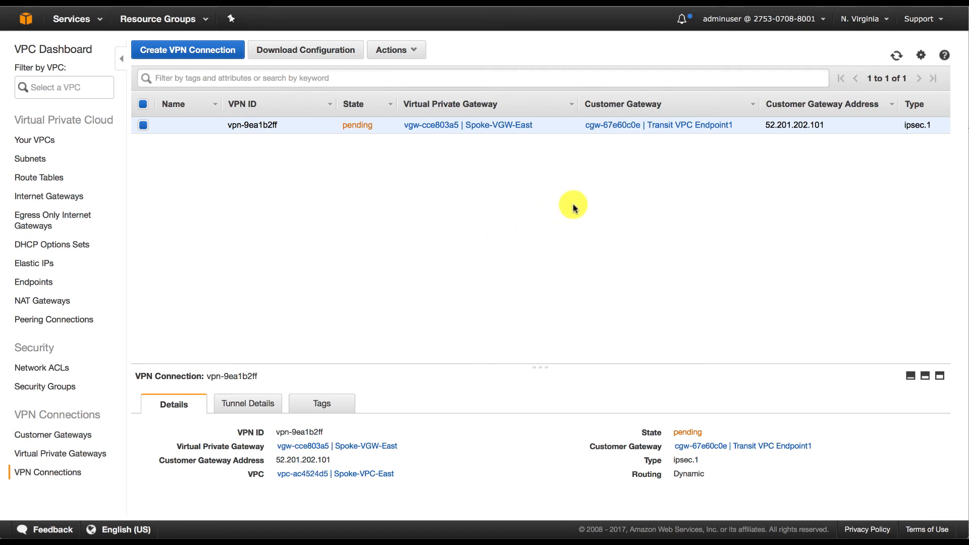
{"action": "left_click", "coordinate": [897, 59]}
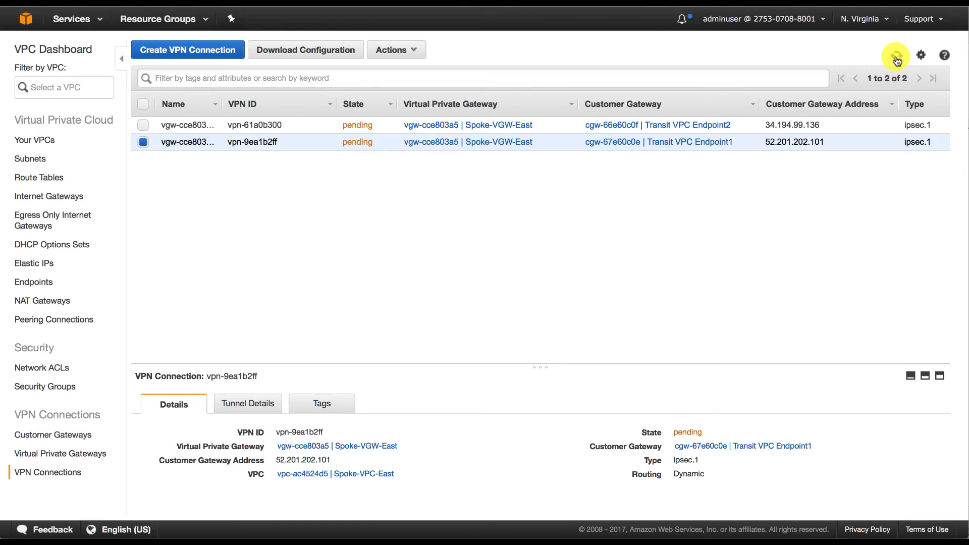
{"action": "left_click", "coordinate": [896, 59]}
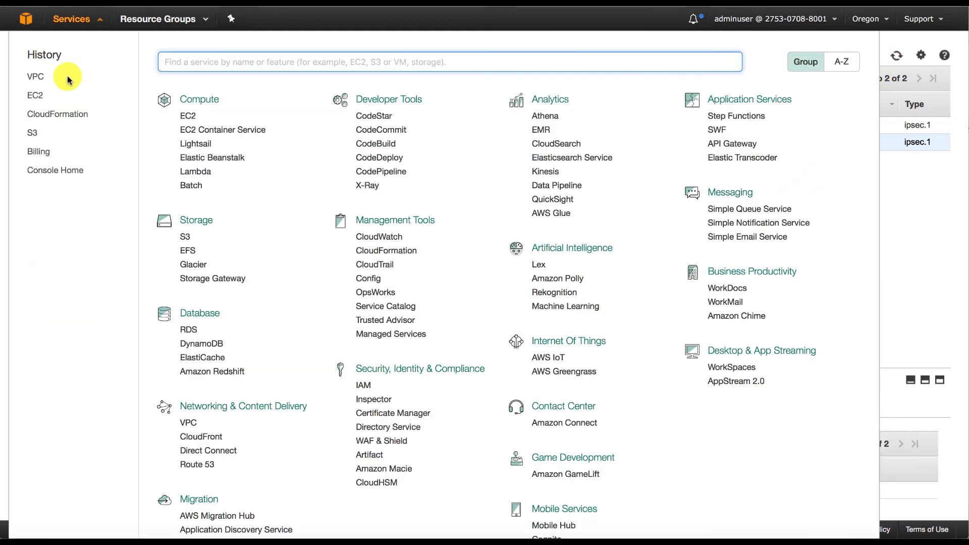
Step: Open the VPN connections in the Oregon region and examine the state and tunnel details of both Spoke-VGW-West connections
{"action": "left_click", "coordinate": [36, 77]}
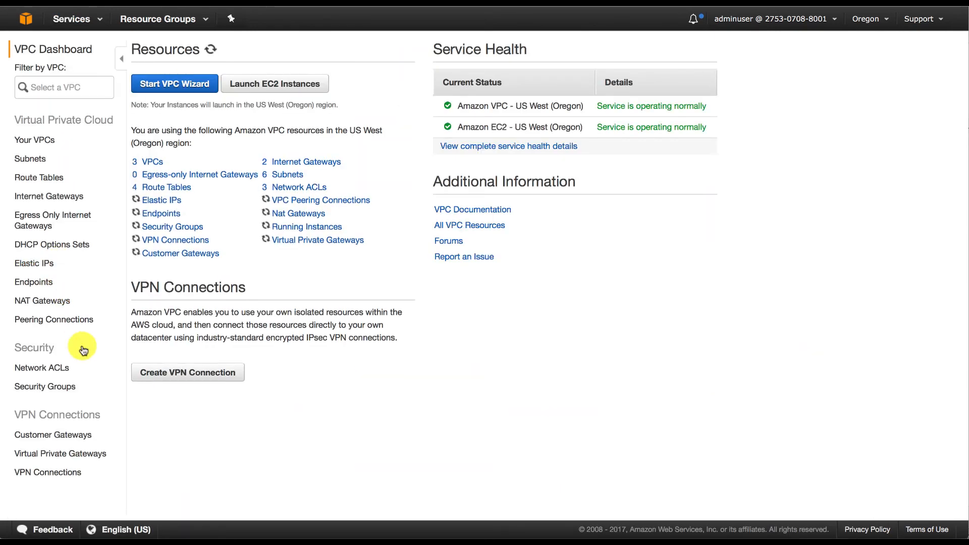
{"action": "left_click", "coordinate": [71, 471]}
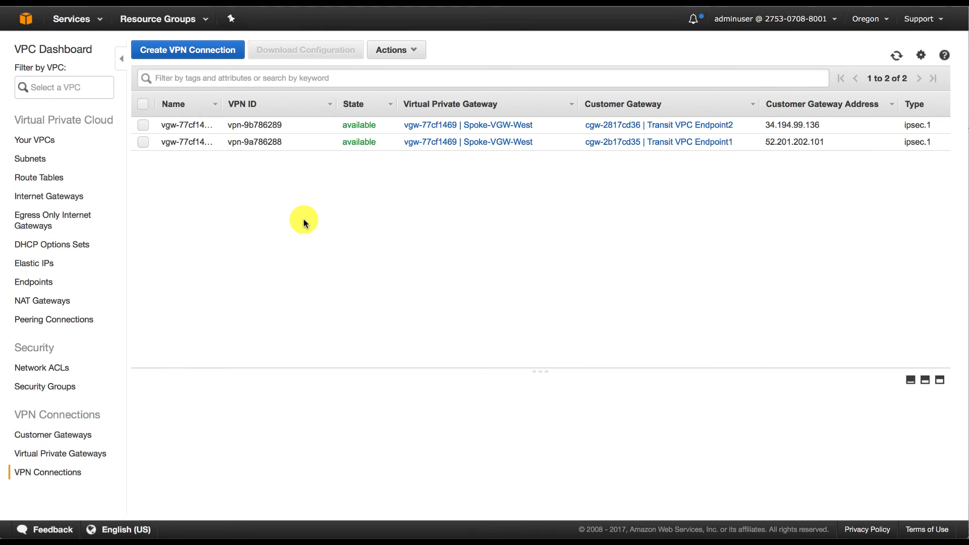
{"action": "double_click", "coordinate": [338, 130]}
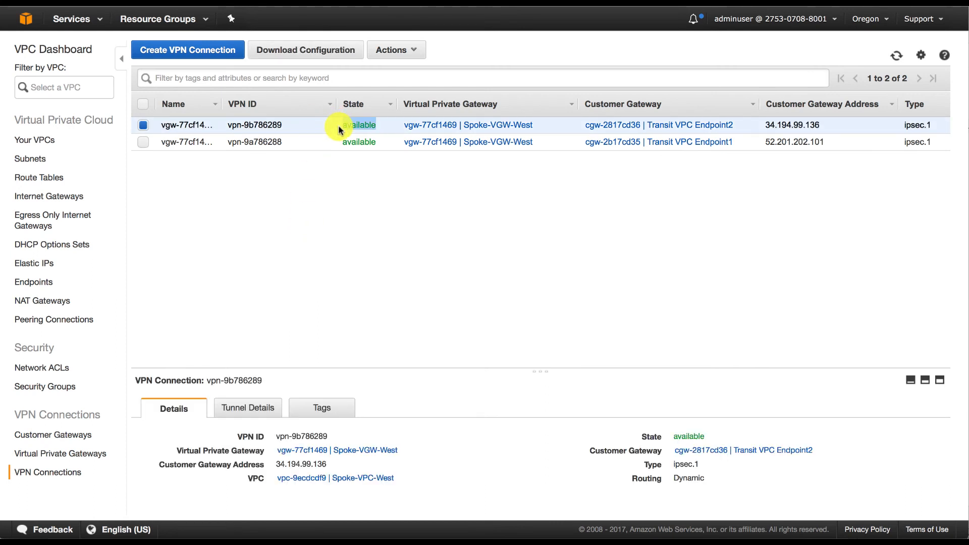
{"action": "left_click", "coordinate": [250, 407]}
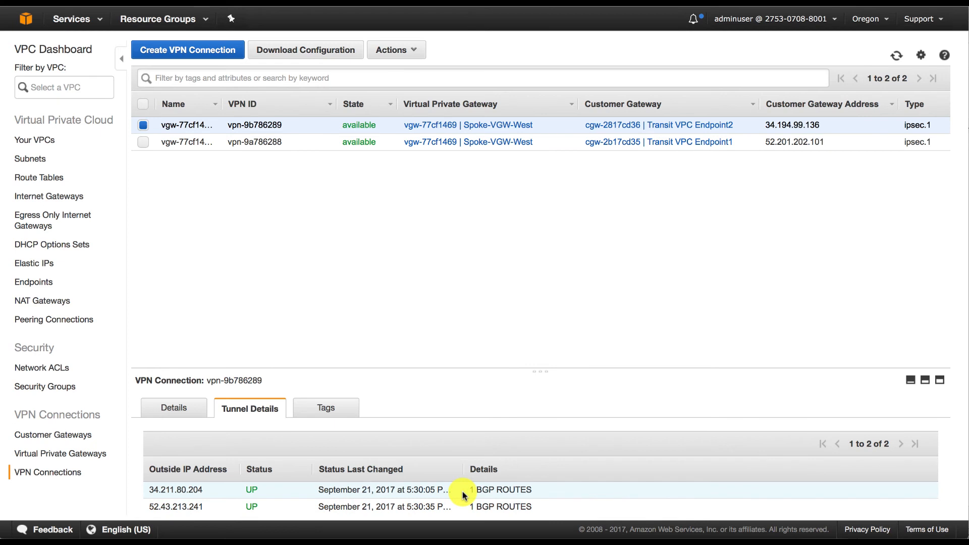
{"action": "left_click", "coordinate": [338, 144]}
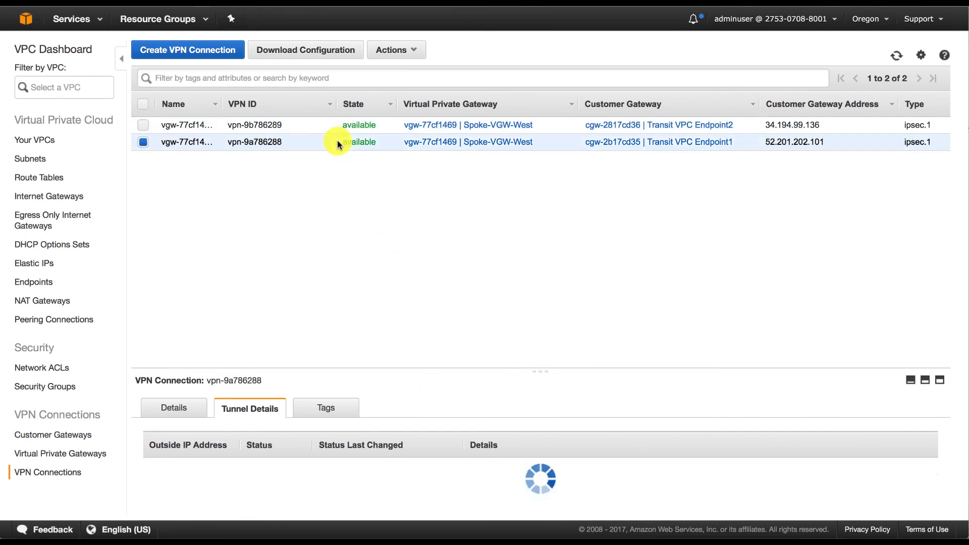
{"action": "double_click", "coordinate": [339, 143]}
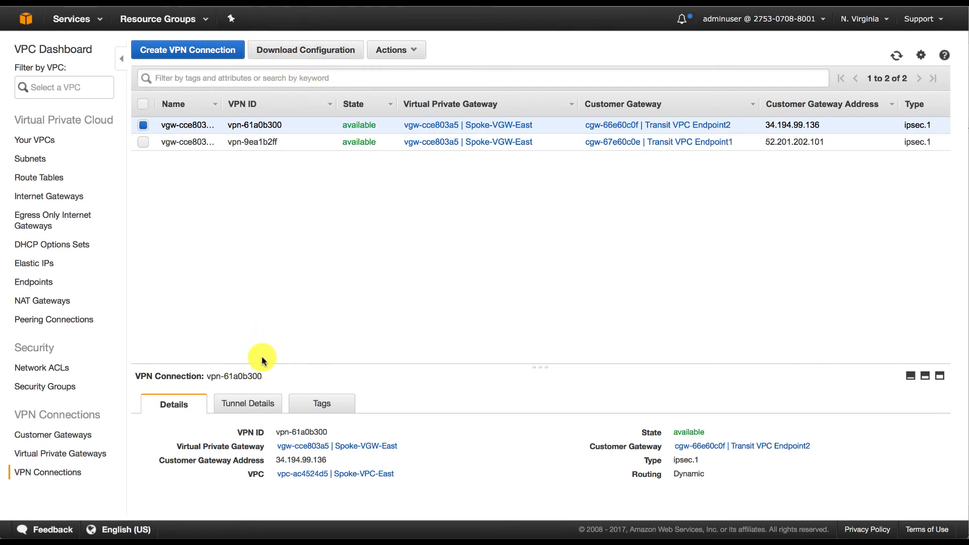
Step: Examine the state and tunnel details of both Spoke-VGW-East VPN connections in the N. Virginia region
{"action": "double_click", "coordinate": [338, 127]}
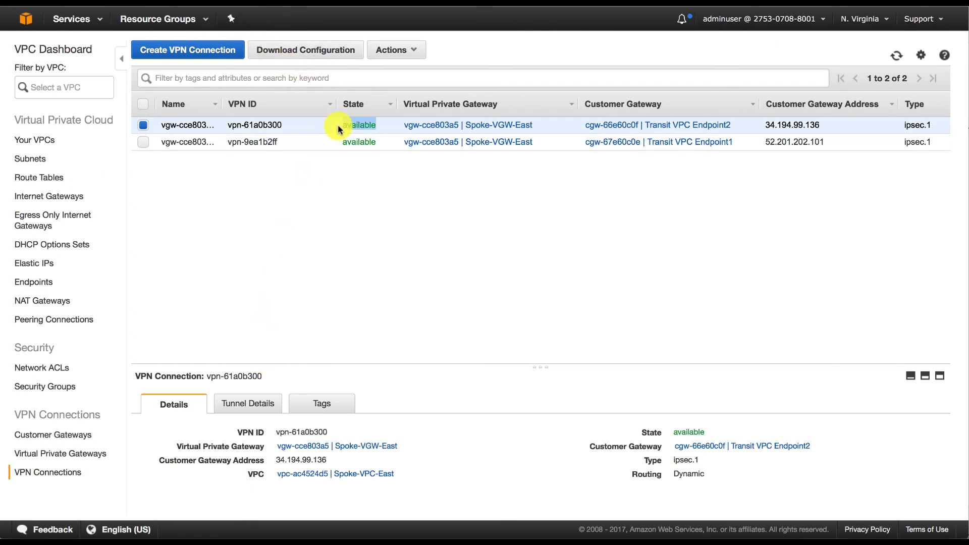
{"action": "left_click", "coordinate": [256, 406]}
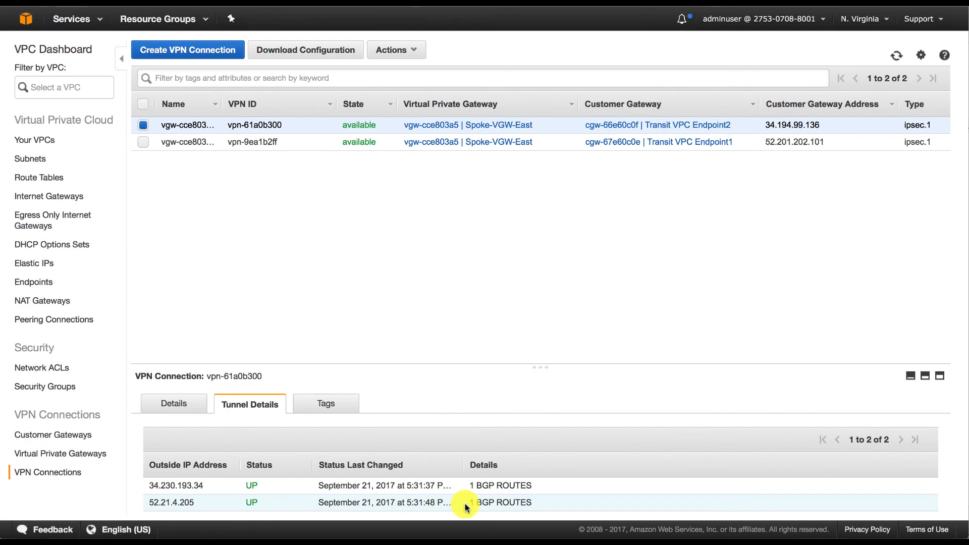
{"action": "double_click", "coordinate": [337, 141]}
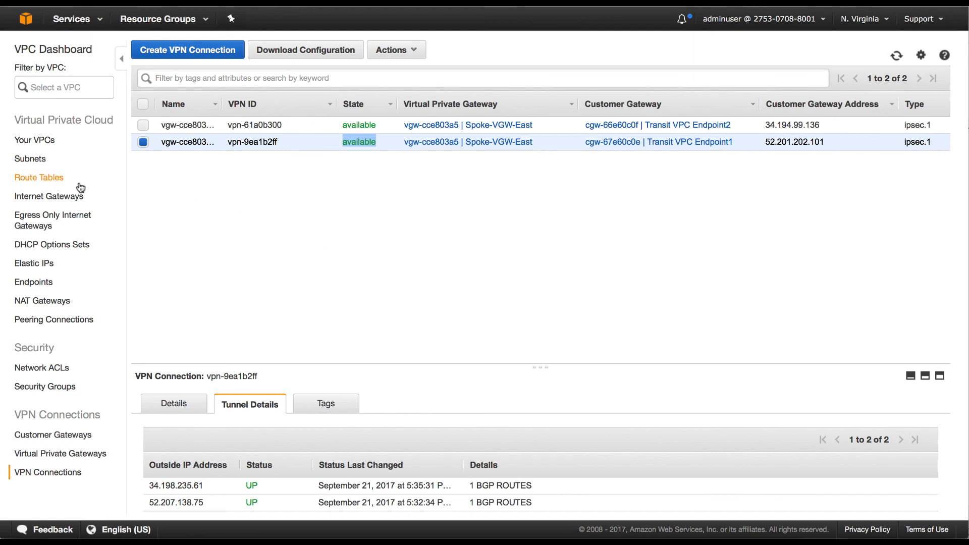
Step: Enable route propagation from Spoke-VGW-East on the Virginia-east-private-rt route table and save the change
{"action": "left_click", "coordinate": [55, 179]}
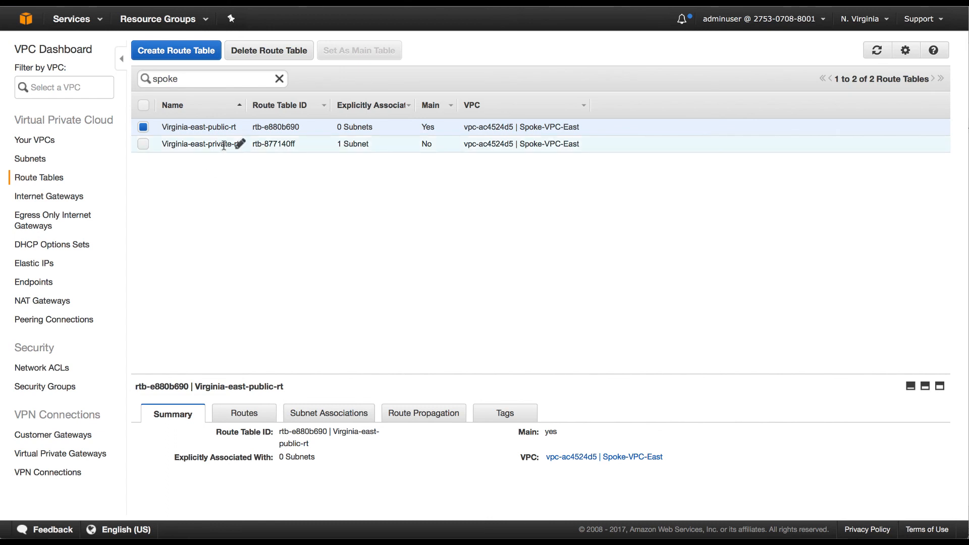
{"action": "left_click", "coordinate": [212, 144]}
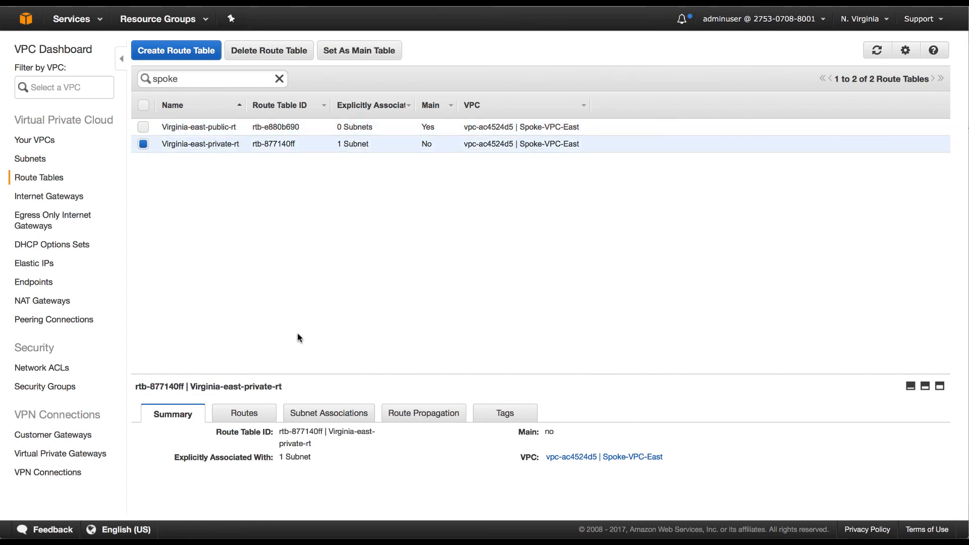
{"action": "left_click", "coordinate": [255, 412]}
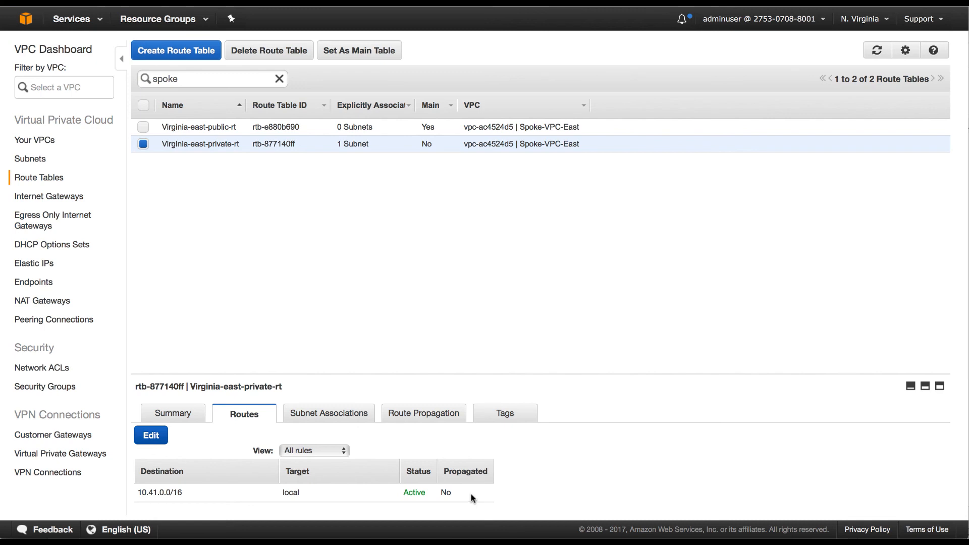
{"action": "left_click", "coordinate": [444, 417]}
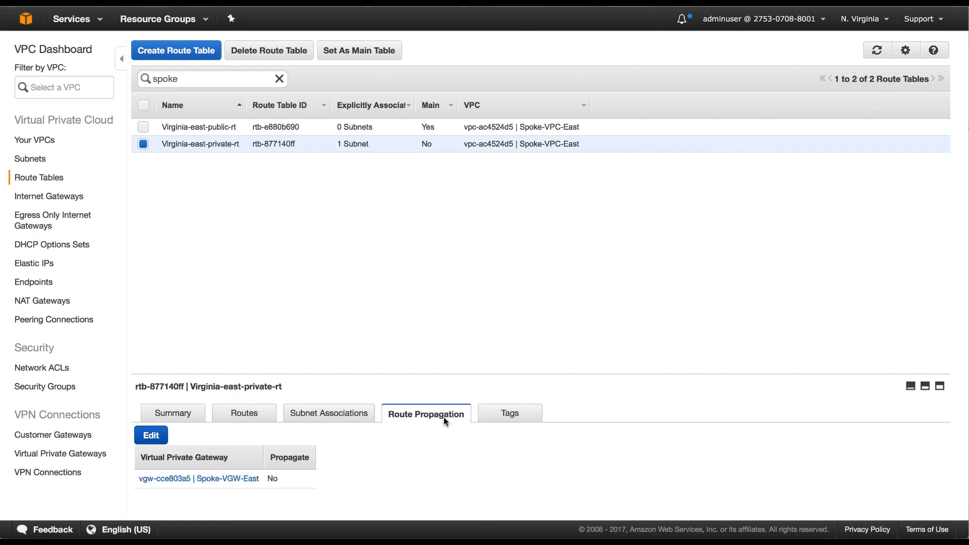
{"action": "left_click", "coordinate": [162, 438]}
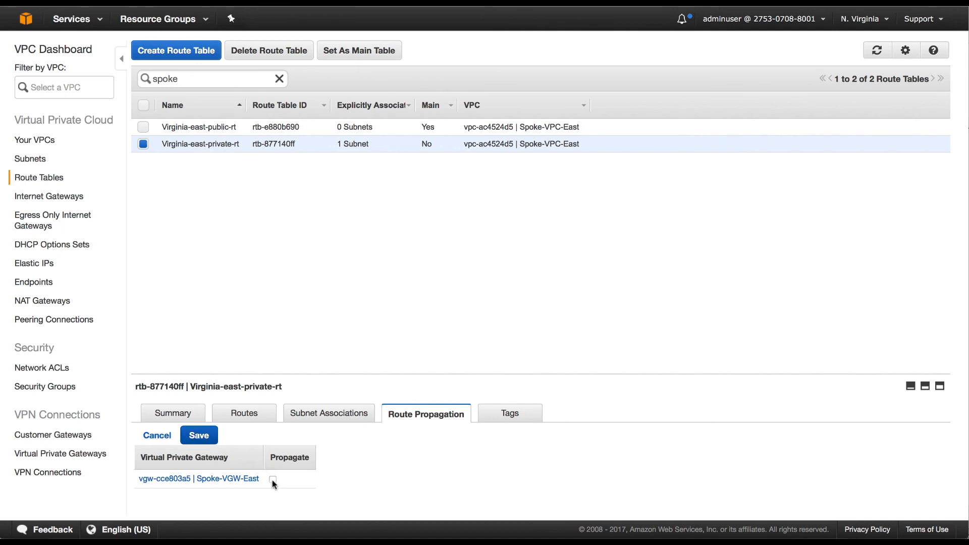
{"action": "left_click", "coordinate": [201, 437]}
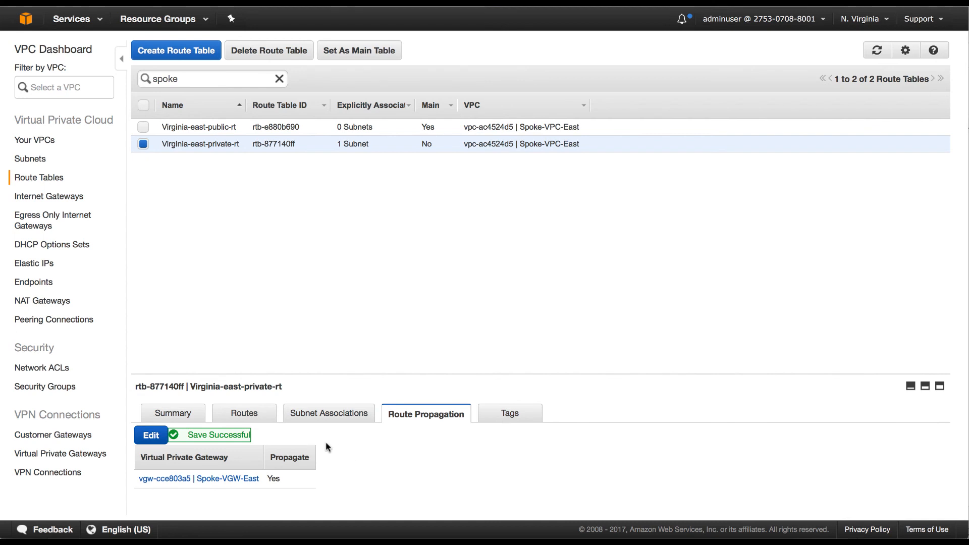
Step: Examine the routes of Virginia-east-private-rt, especially the destination and target of the propagated route
{"action": "left_click", "coordinate": [256, 414]}
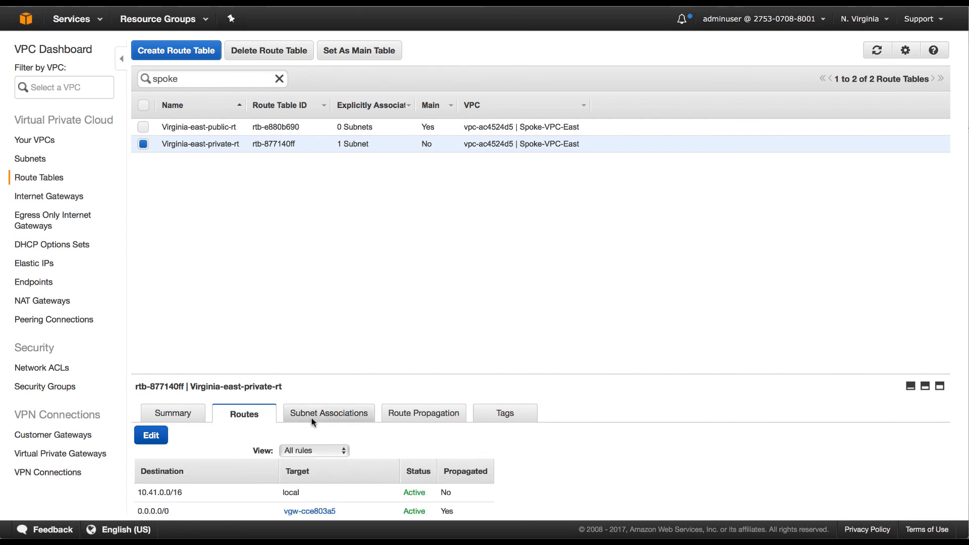
{"action": "scroll", "coordinate": [510, 474], "scroll_direction": "down", "scroll_amount": 1}
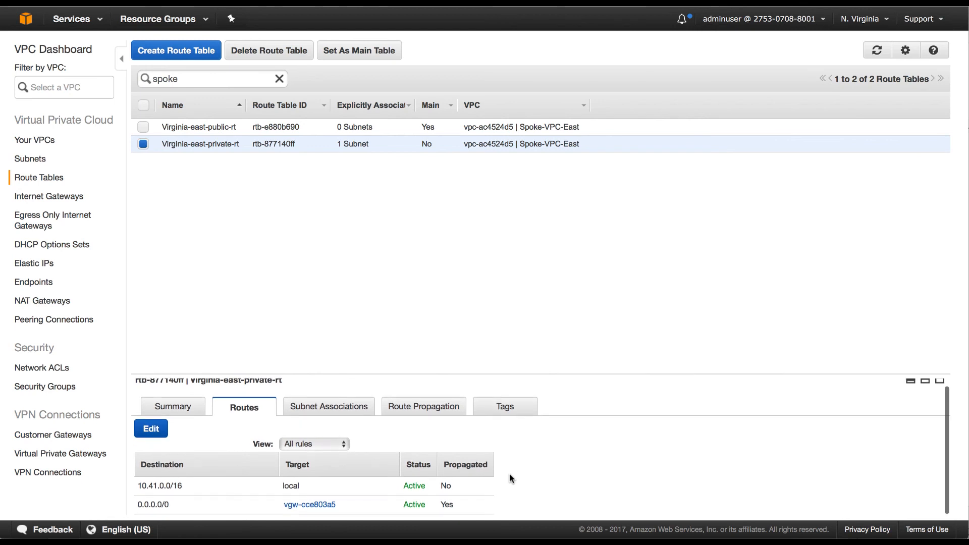
{"action": "triple_click", "coordinate": [241, 511]}
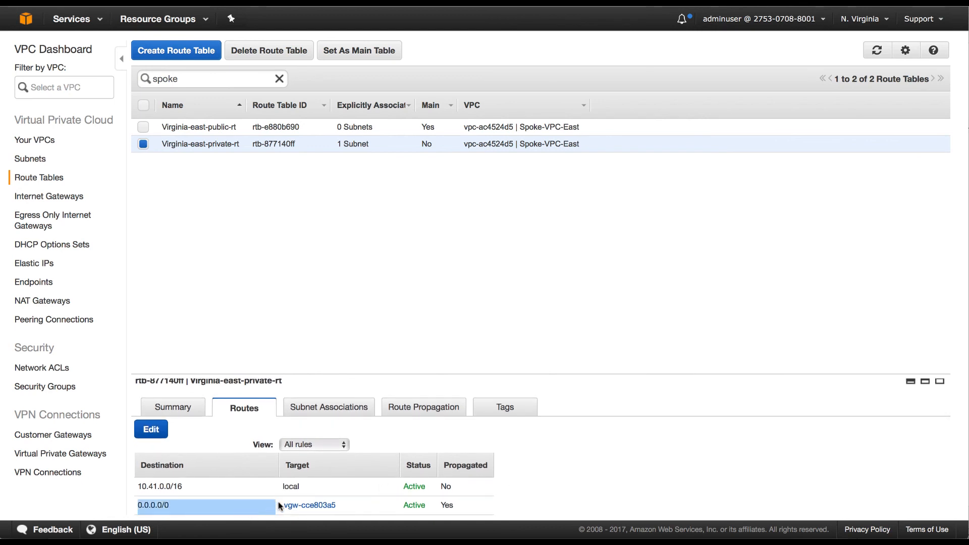
{"action": "left_click_drag", "start_coordinate": [277, 501], "coordinate": [278, 502]}
{"action": "triple_click", "coordinate": [346, 504]}
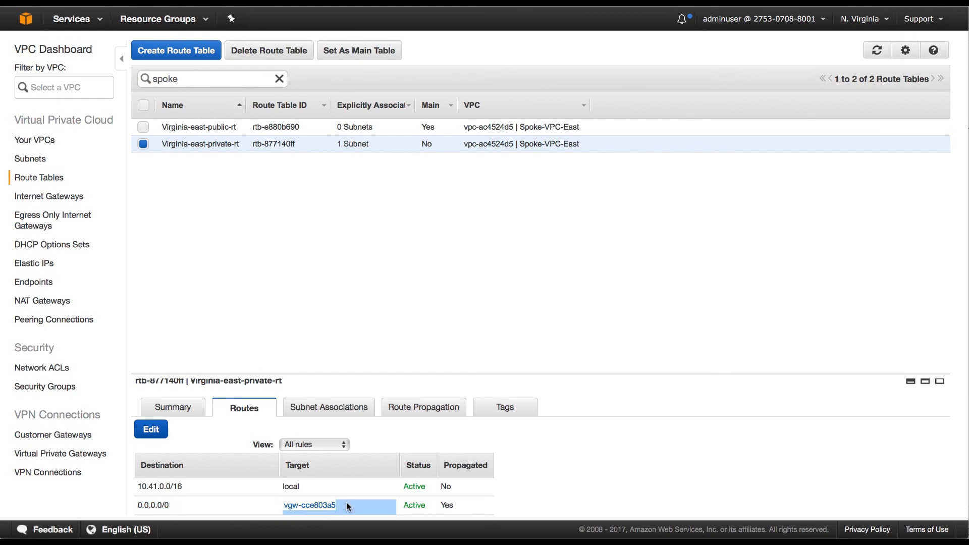
{"action": "left_click", "coordinate": [346, 506]}
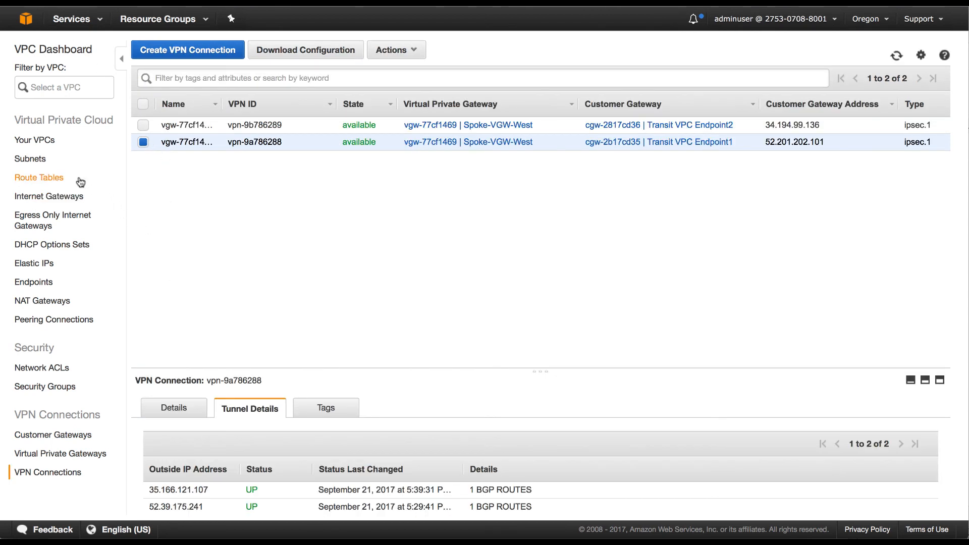
Step: Enable route propagation from Spoke-VGW-West on the Oregon-west-private-rt route table and save the change
{"action": "left_click", "coordinate": [56, 179]}
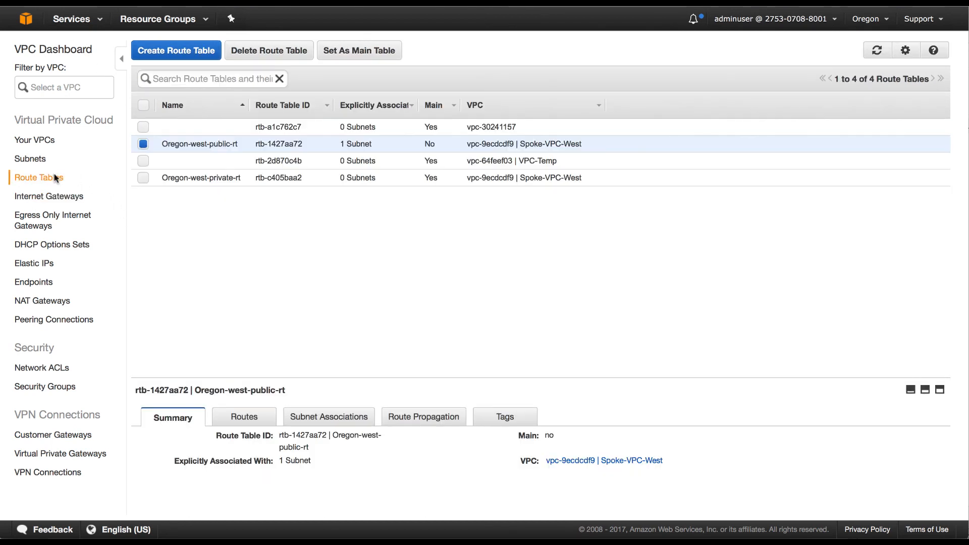
{"action": "left_click", "coordinate": [217, 180]}
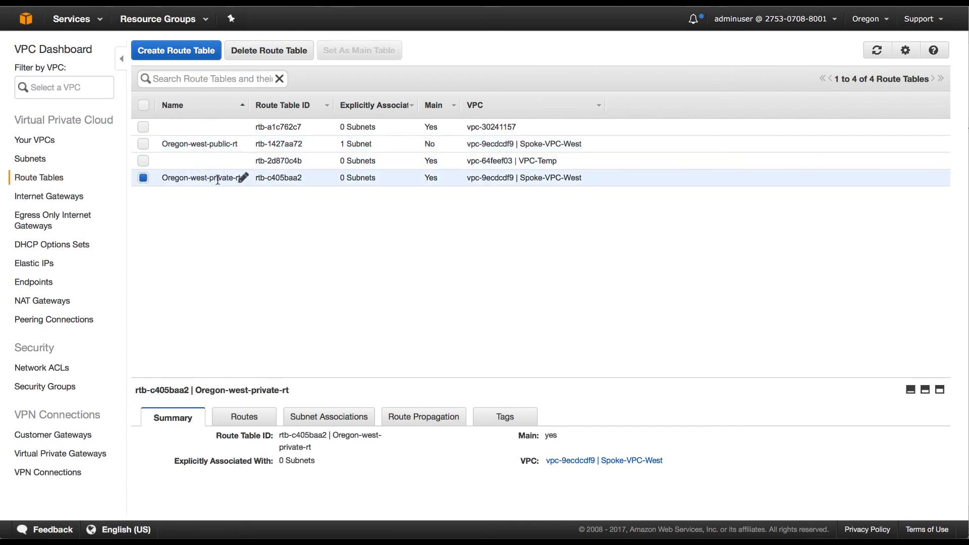
{"action": "left_click", "coordinate": [255, 418]}
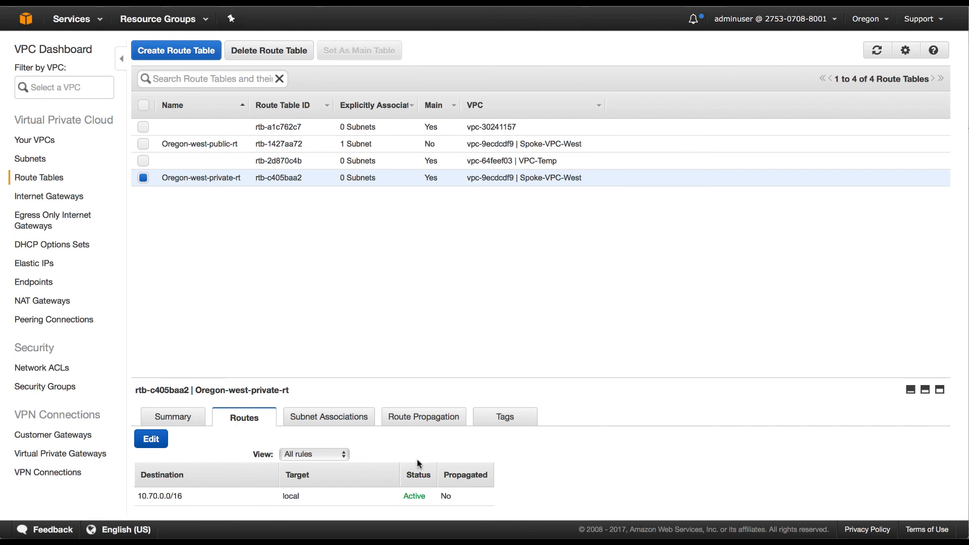
{"action": "left_click", "coordinate": [440, 417]}
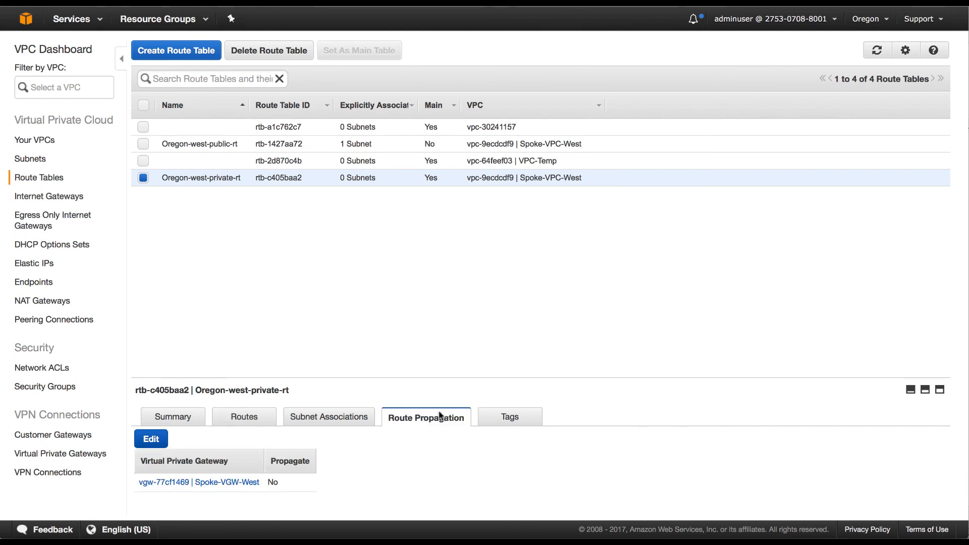
{"action": "left_click", "coordinate": [161, 439]}
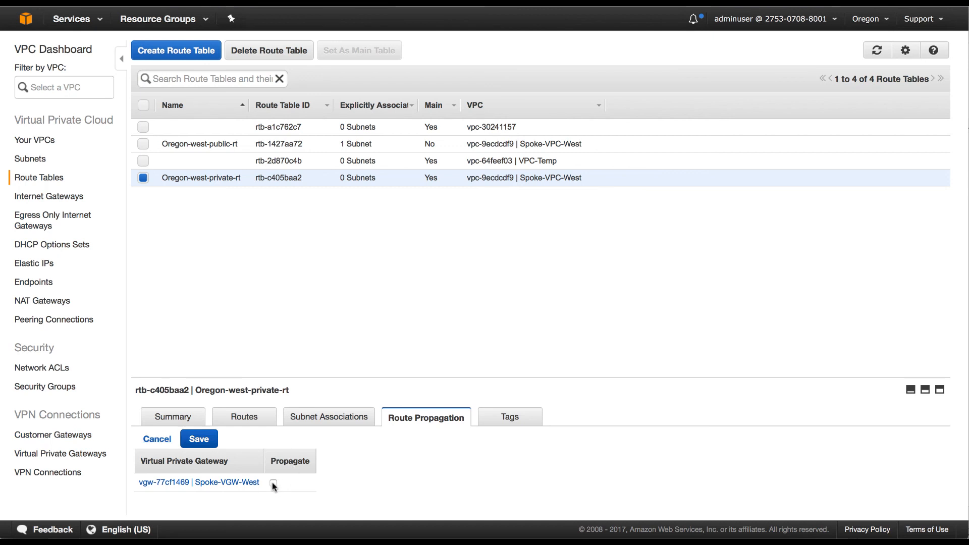
{"action": "left_click", "coordinate": [273, 483]}
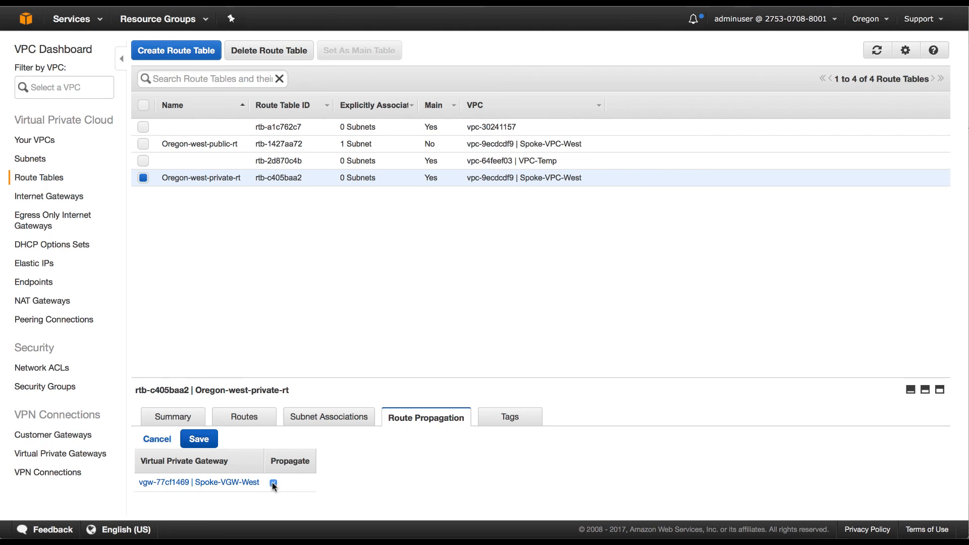
{"action": "left_click", "coordinate": [200, 447]}
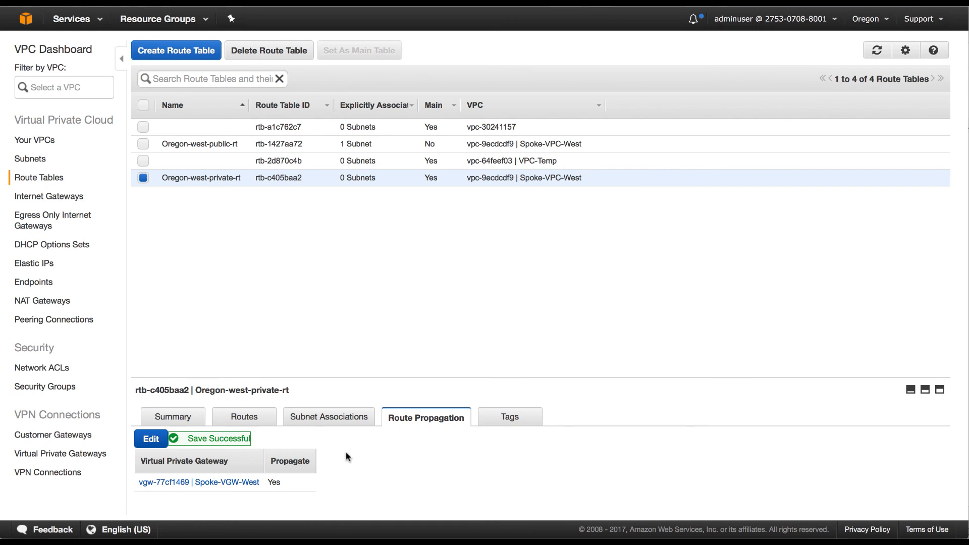
Step: Examine the routes of Oregon-west-private-rt, especially the destination and target of the propagated route
{"action": "left_click", "coordinate": [253, 422]}
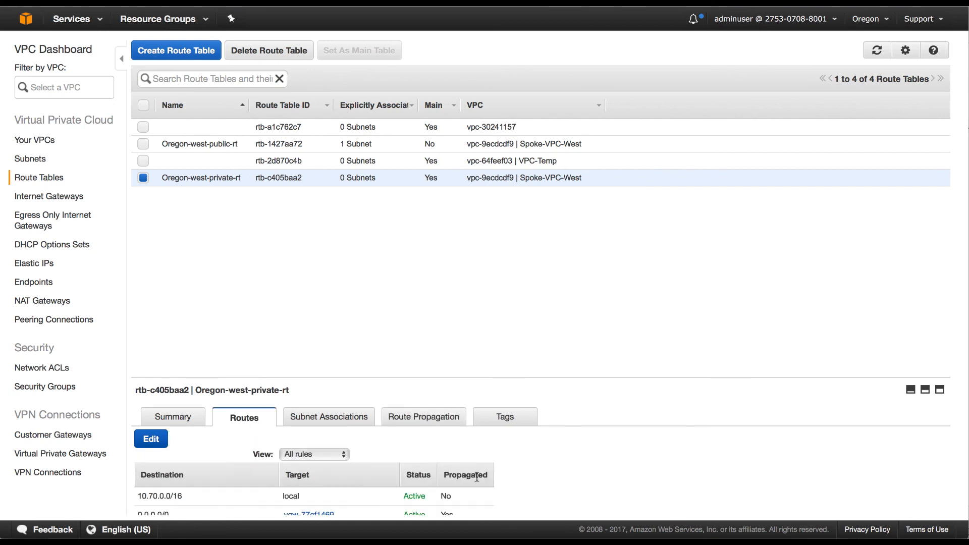
{"action": "scroll", "coordinate": [474, 479], "scroll_direction": "down", "scroll_amount": 1}
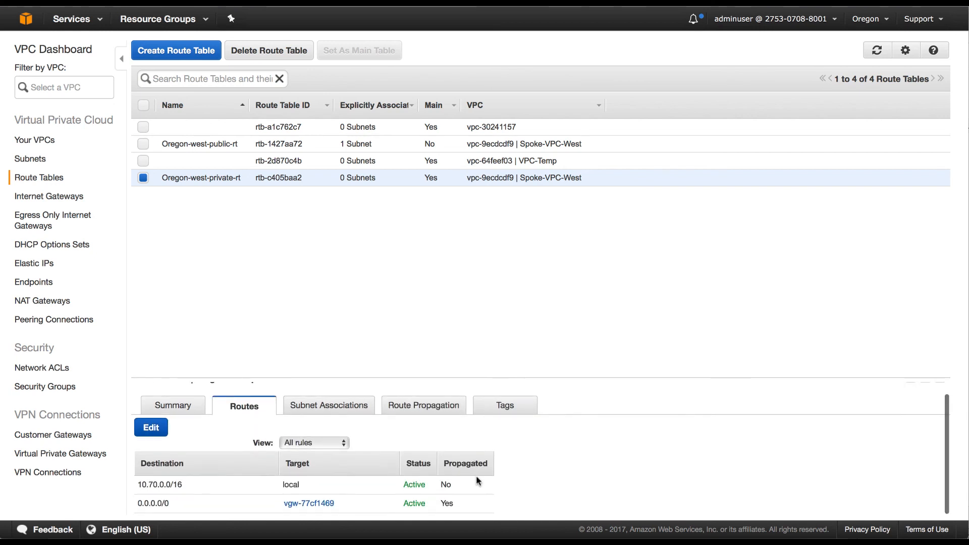
{"action": "double_click", "coordinate": [345, 508]}
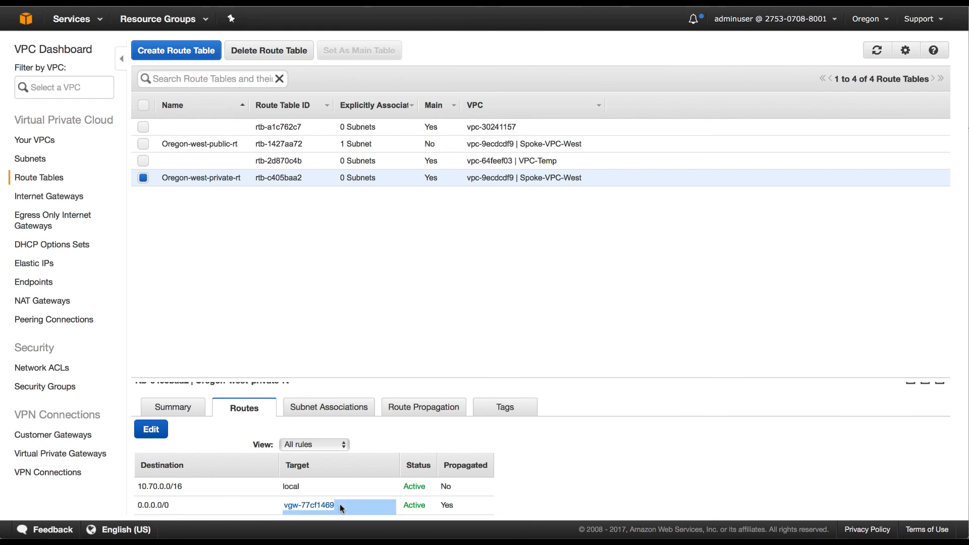
{"action": "left_click_drag", "start_coordinate": [340, 504], "coordinate": [273, 507]}
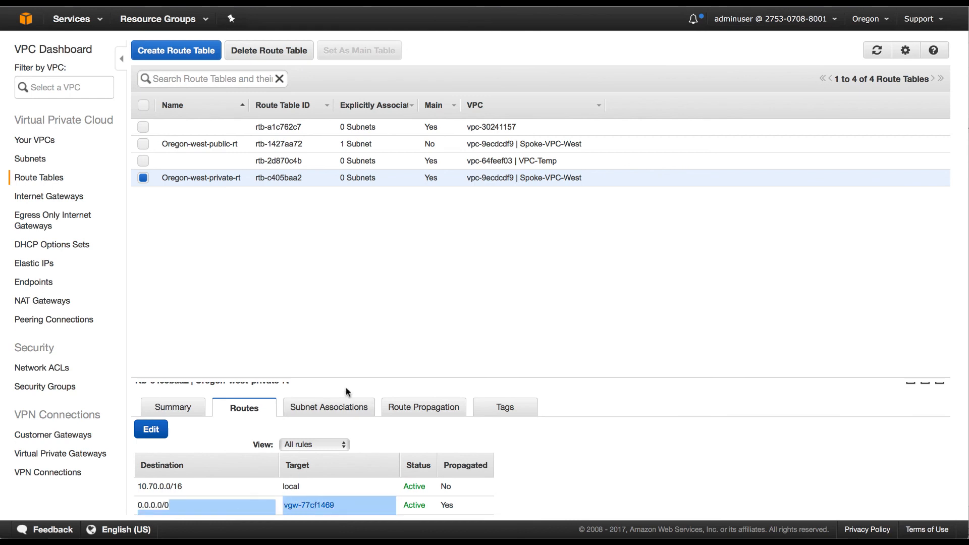
{"action": "left_click", "coordinate": [389, 341]}
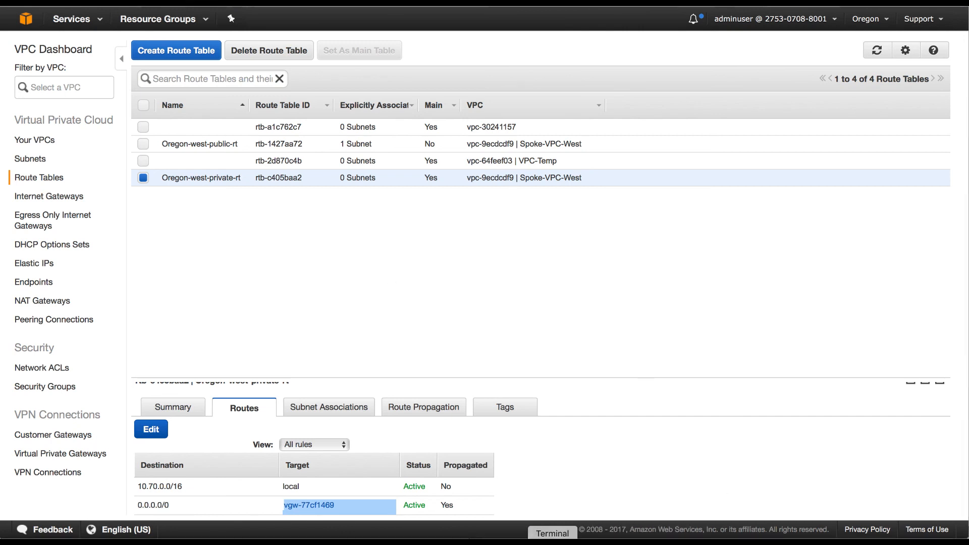
Step: Switch to Terminal, ping the Virginia host's eth1 address 10.41.2.9 from the ip-10-70-0-209 session, and stop after a few replies
{"action": "left_click", "coordinate": [552, 542]}
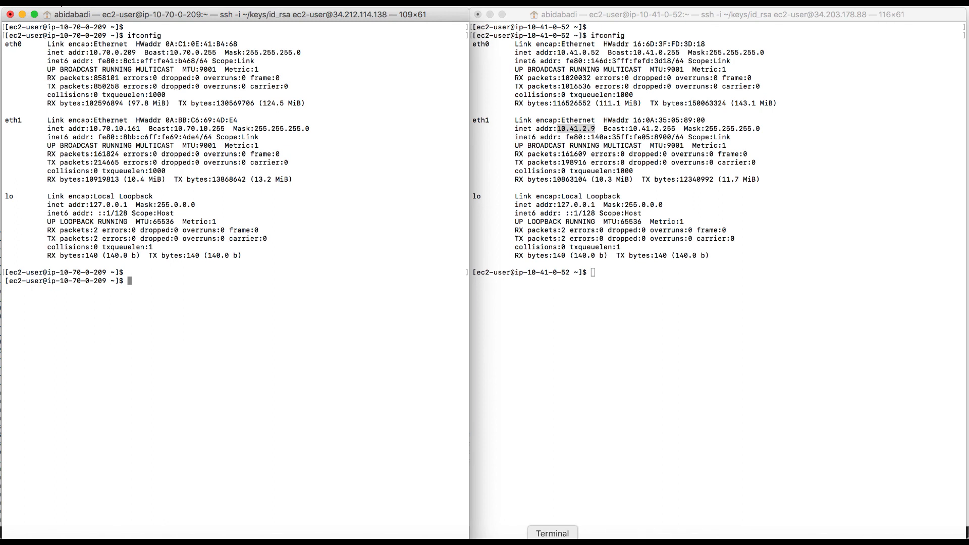
{"action": "left_click", "coordinate": [575, 130]}
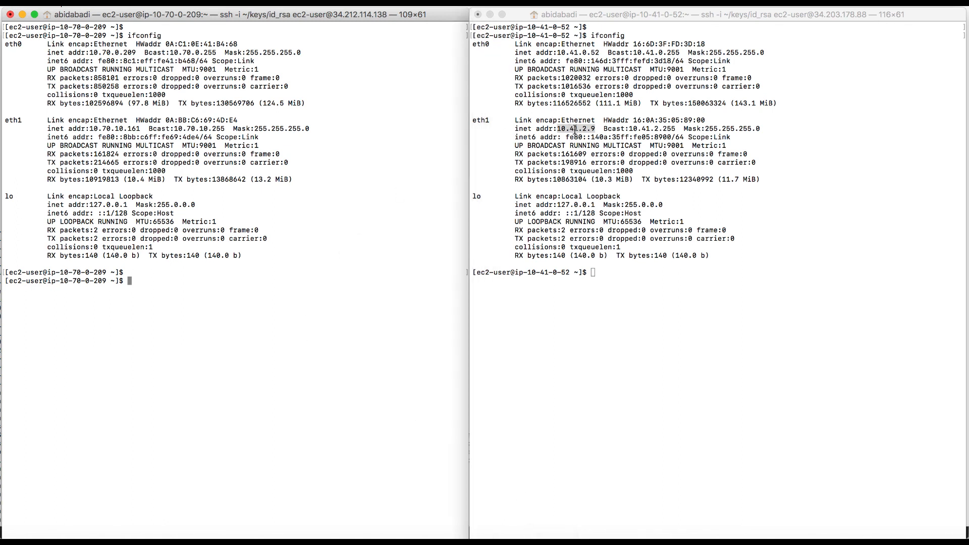
{"action": "left_click", "coordinate": [575, 130]}
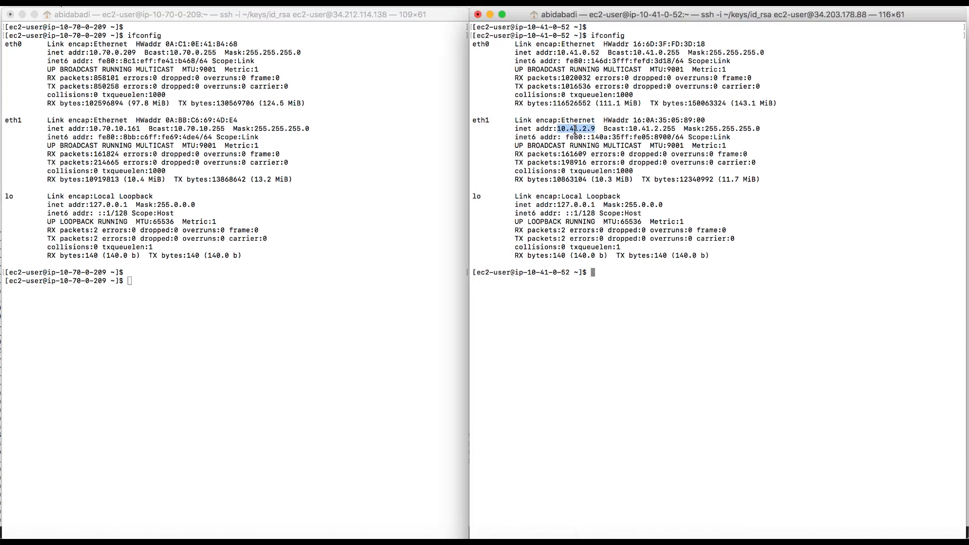
{"action": "left_click", "coordinate": [189, 287]}
{"action": "type", "text": "ping"}
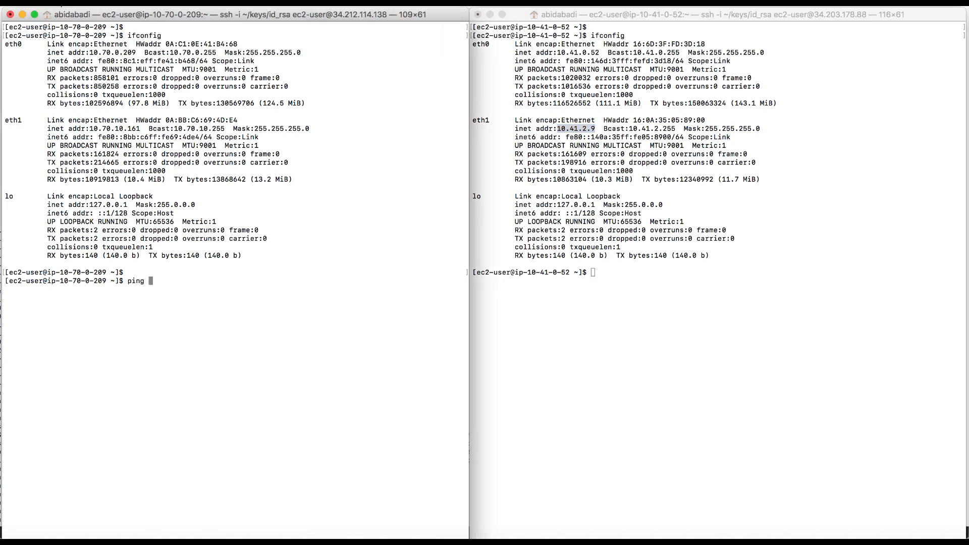
{"action": "type", "text": "10.41.2.9"}
{"action": "key", "text": "Return"}
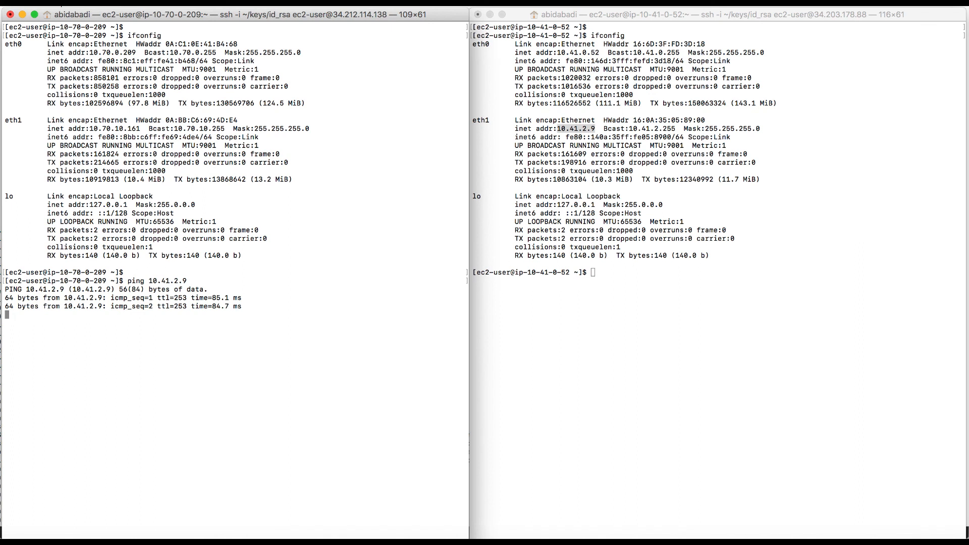
{"action": "key", "text": "ctrl+c"}
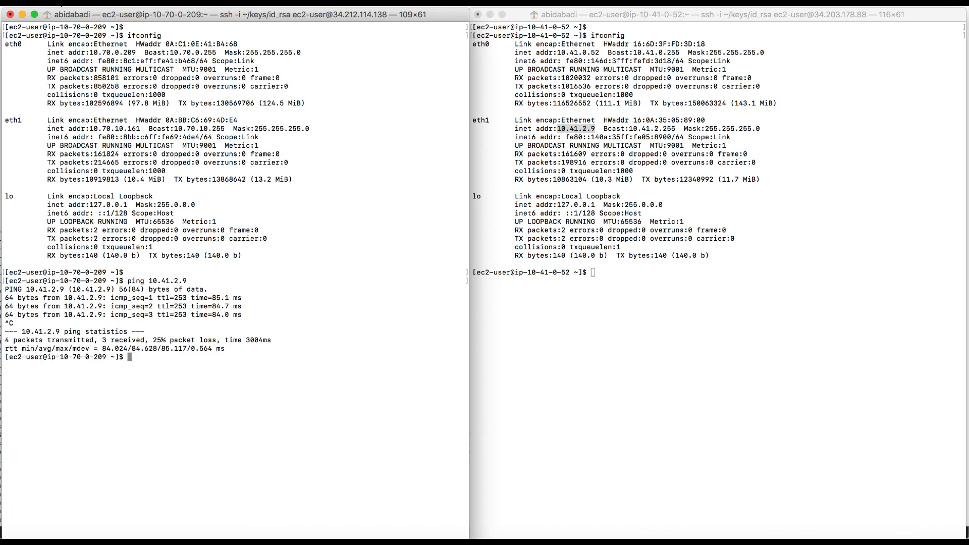